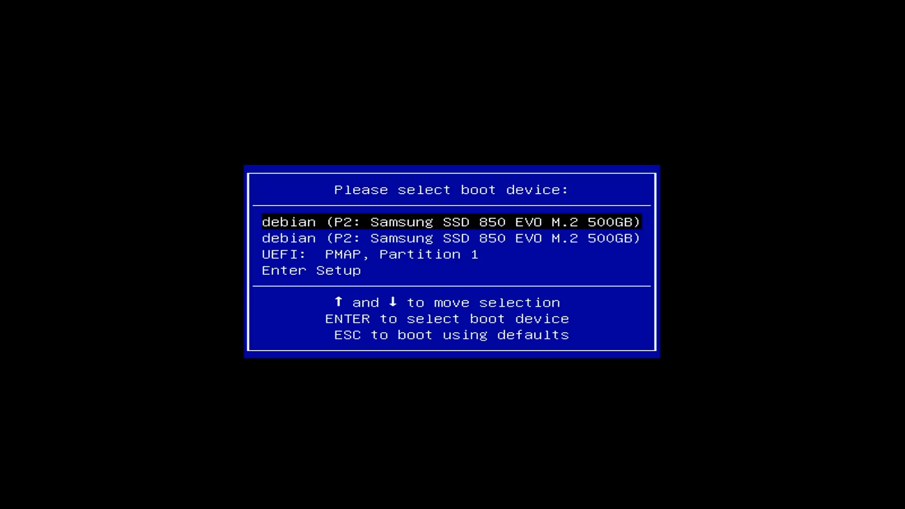
Boot from the UEFI: PMAP, Partition 1 device and choose the Manjaro.x86_64 xfce boot entry
key("Down")
key("Down")
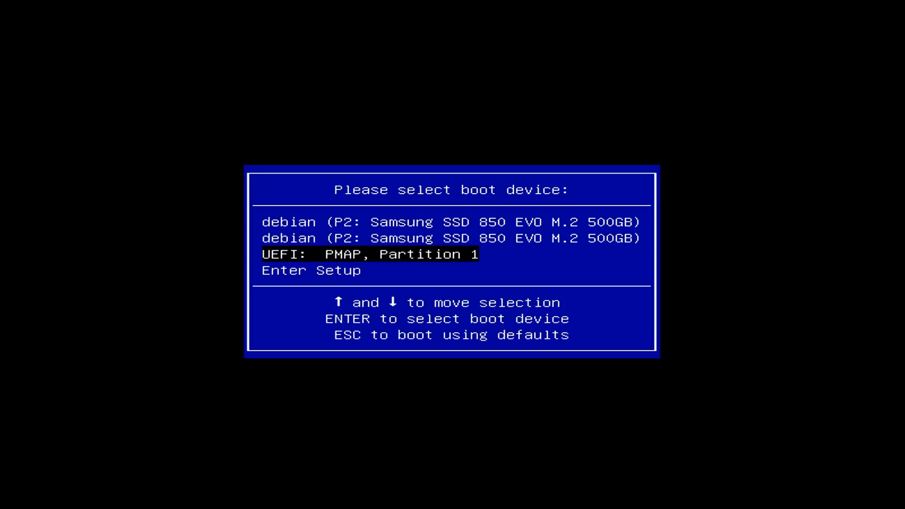
key("Return")
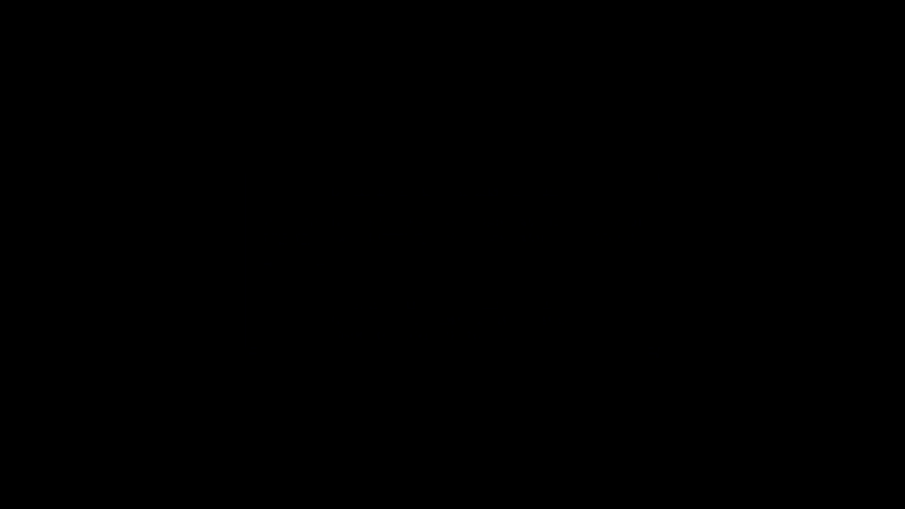
key("Return")
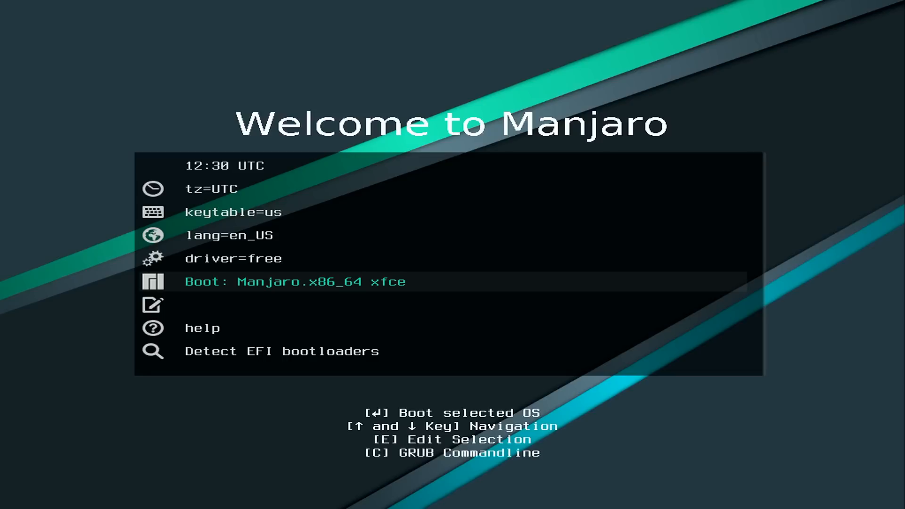
key("Up")
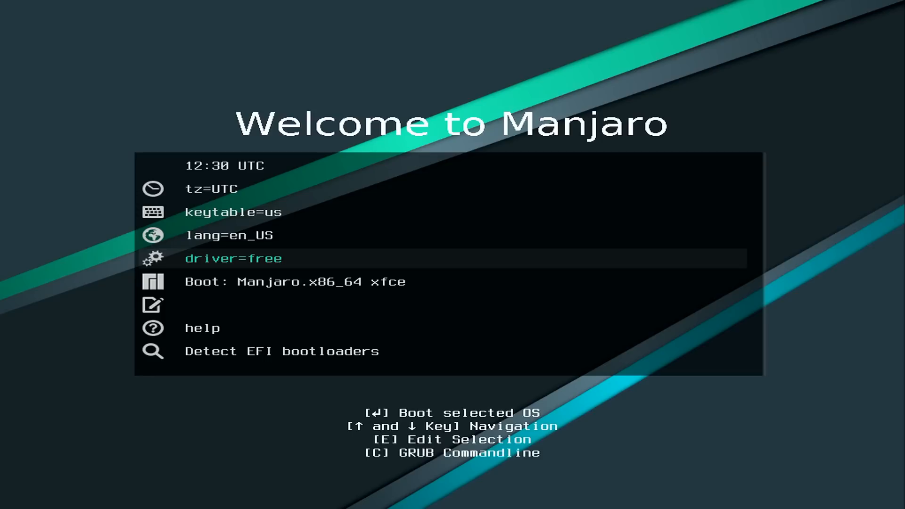
key("Down")
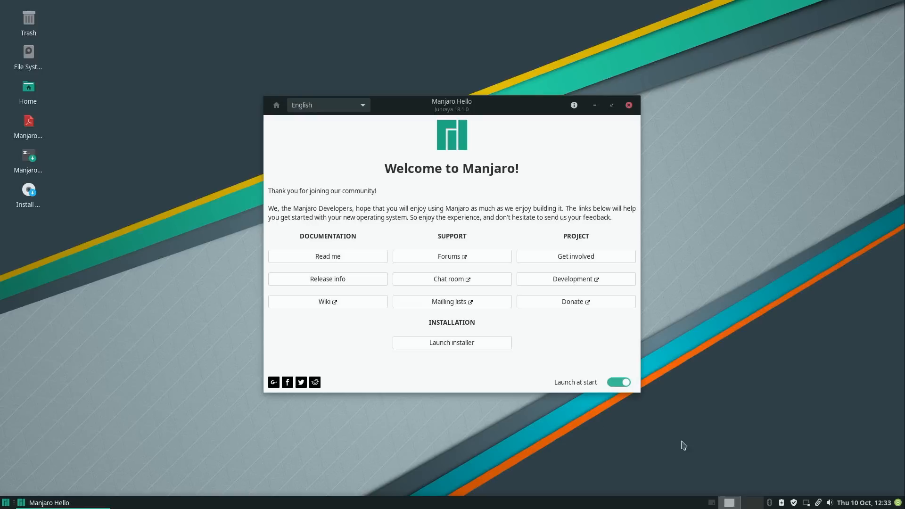
Connect the live session to the Atlantis Wi-Fi network by entering the Wi-Fi password
left_click(806, 503)
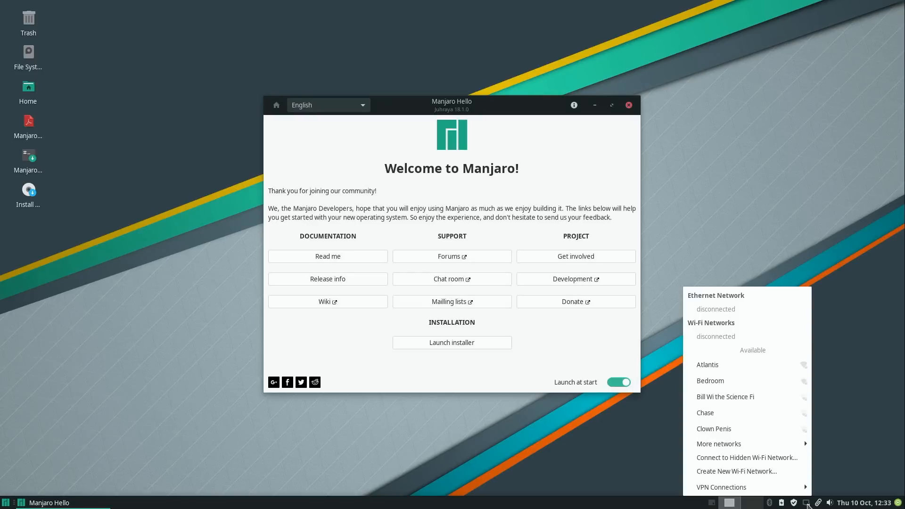
left_click(728, 369)
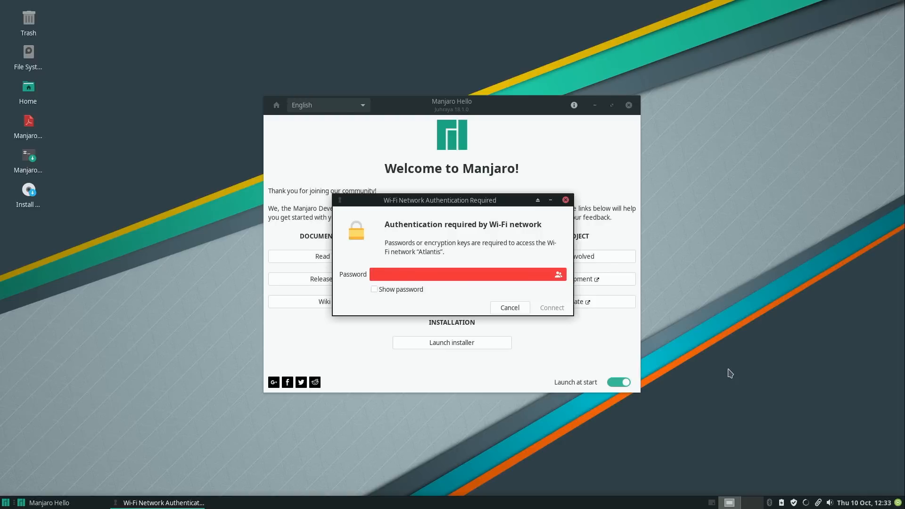
type("****************")
key("Return")
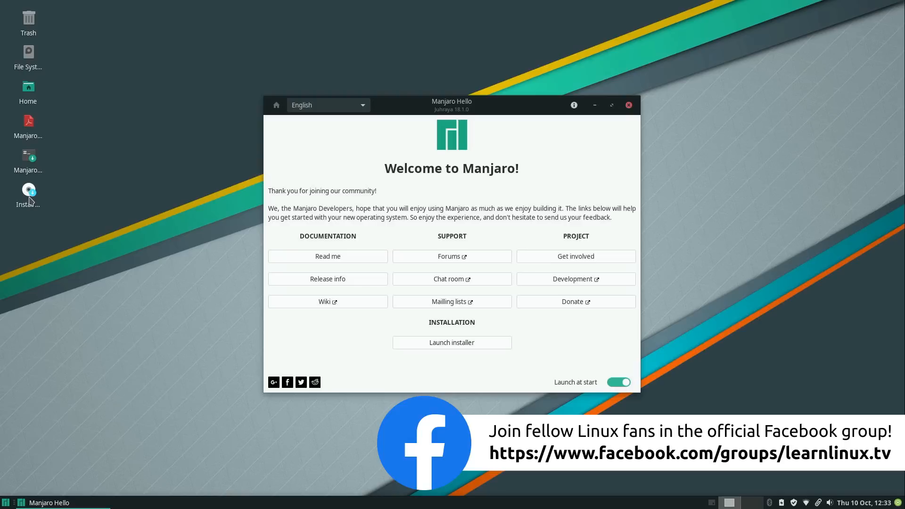
Launch the Manjaro Linux installer and close the Manjaro Hello welcome window
mouse_move(29, 202)
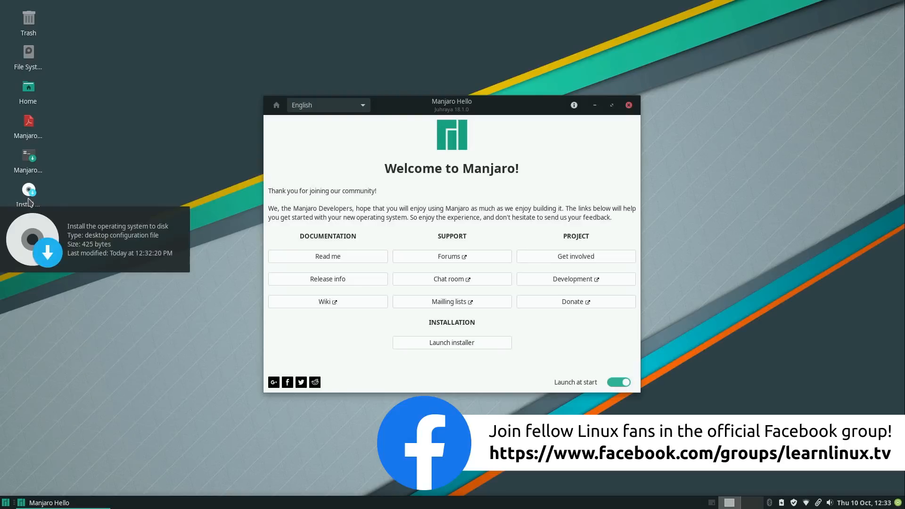
mouse_move(30, 157)
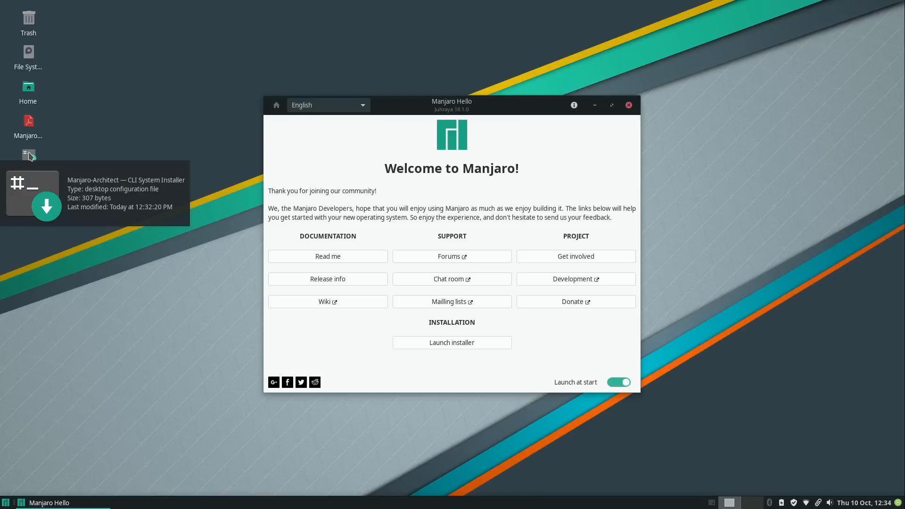
left_click(454, 342)
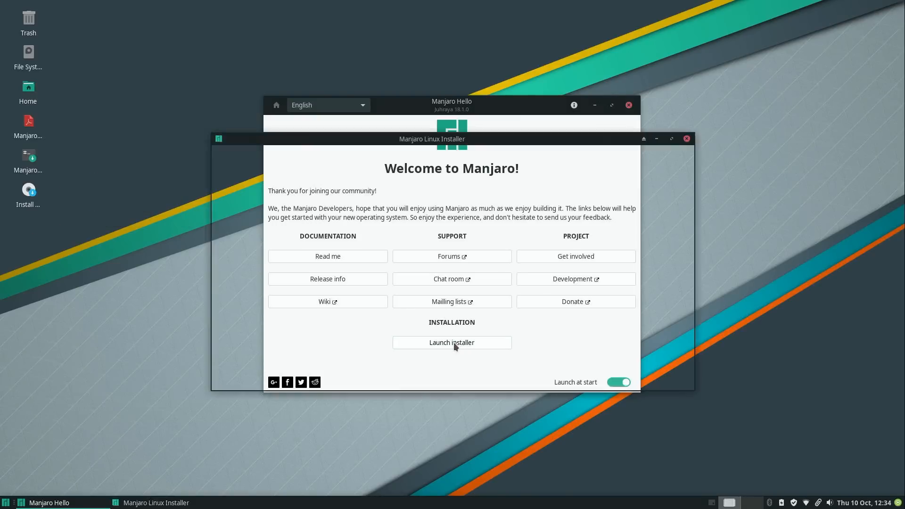
left_click(629, 104)
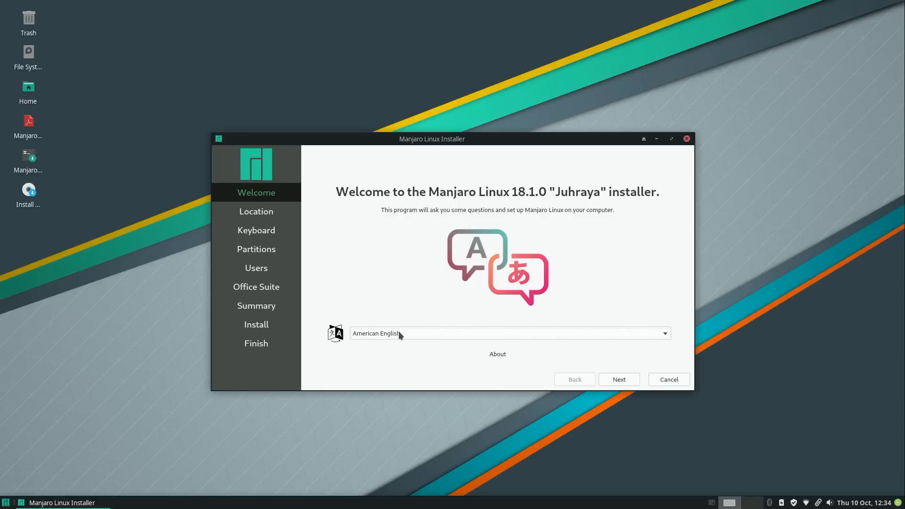
Accept American English, the America/Detroit time zone and the default English (US) keyboard layout, continuing to the partitioning page
left_click(616, 380)
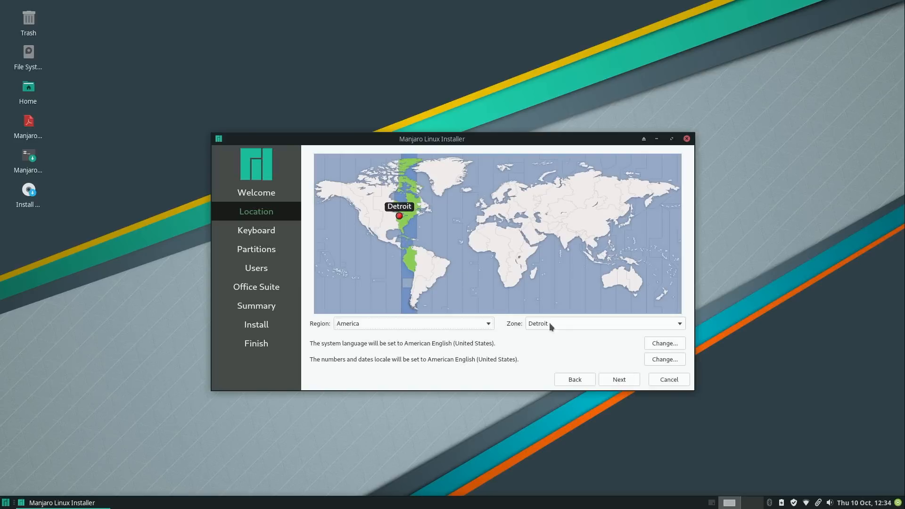
left_click(617, 381)
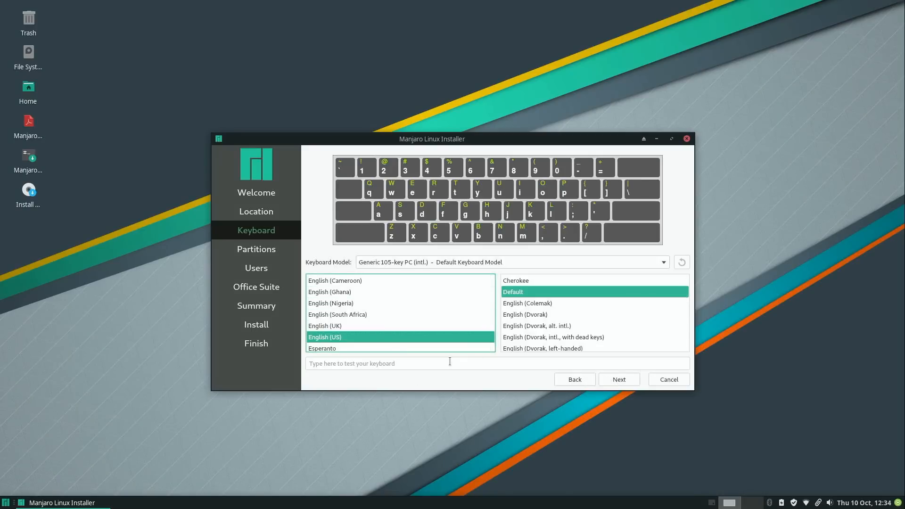
left_click(621, 381)
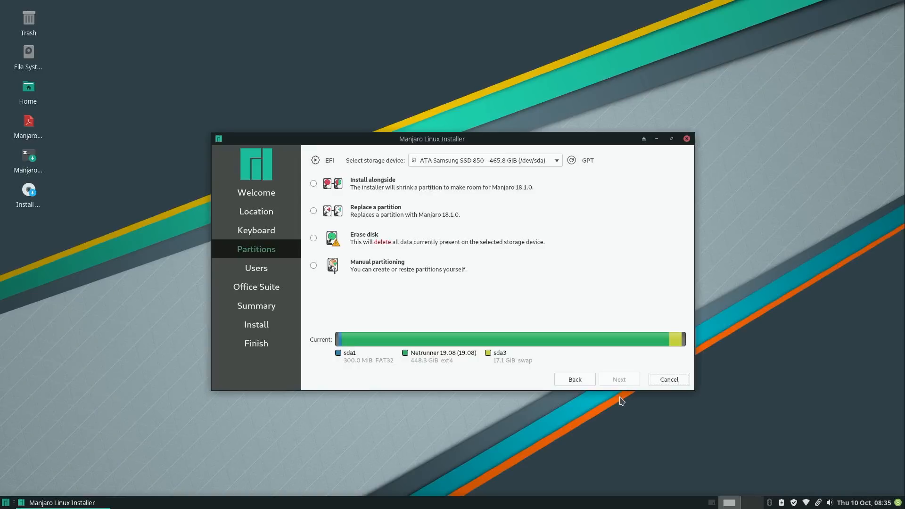
Choose the Erase disk option for the ATA Samsung SSD 850 storage device (/dev/sda)
left_click(551, 162)
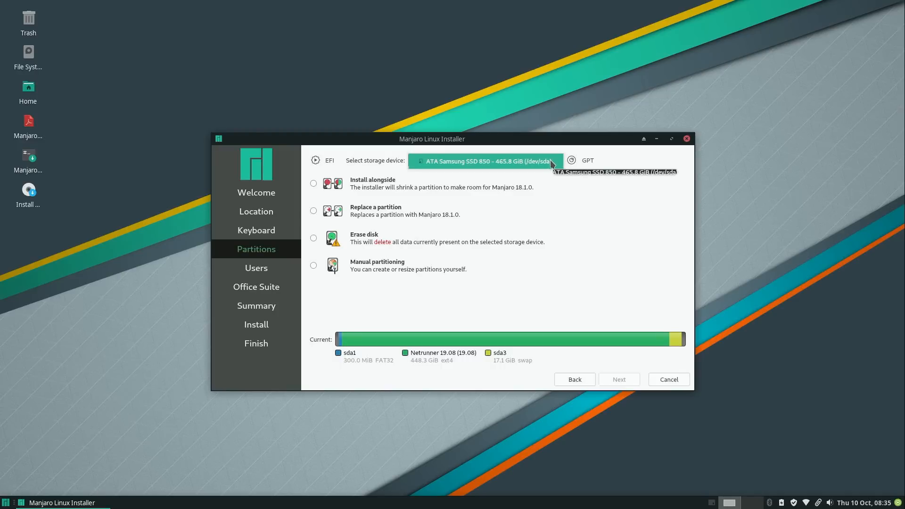
left_click(551, 163)
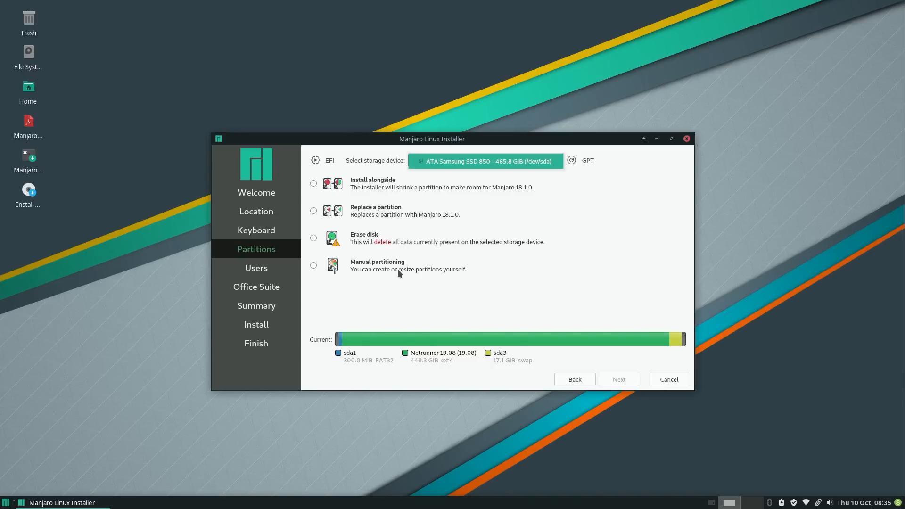
left_click(313, 238)
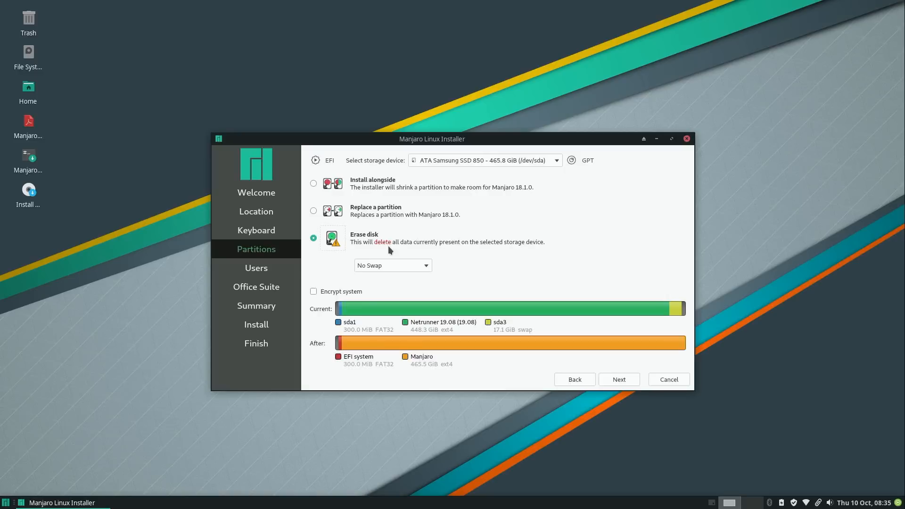
Try Swap (no Hibernate) for the erased disk, and settle on Swap (with Hibernate)
left_click(403, 265)
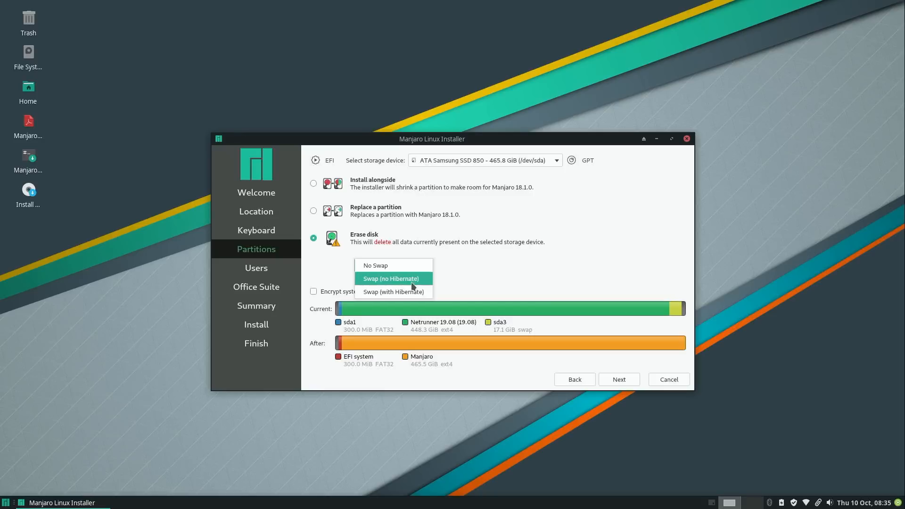
left_click(412, 281)
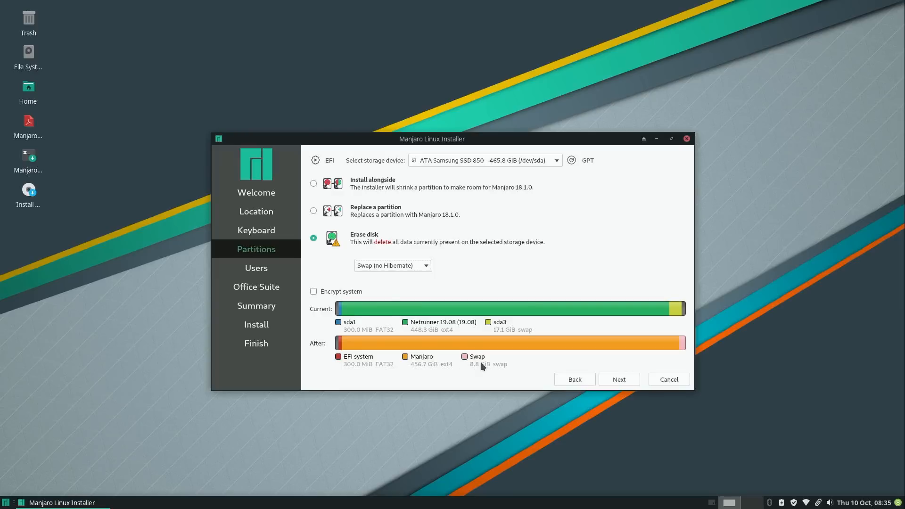
left_click(392, 265)
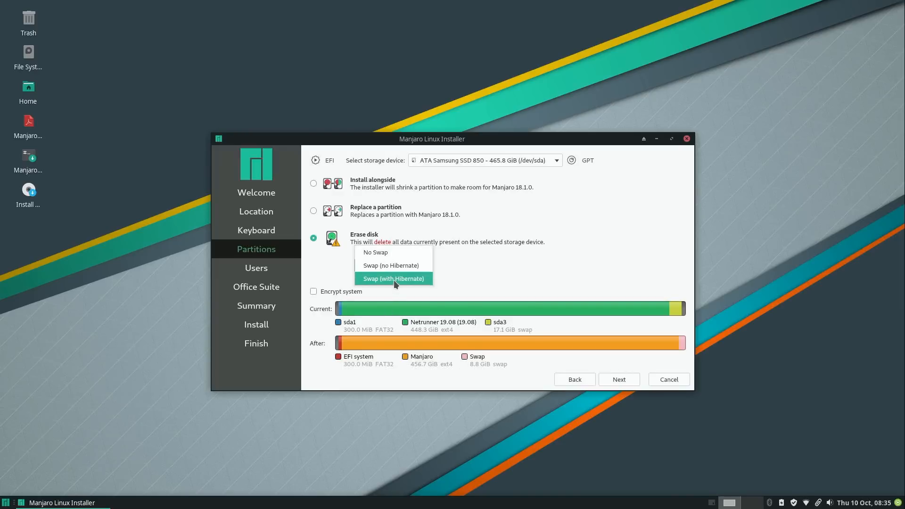
left_click(394, 279)
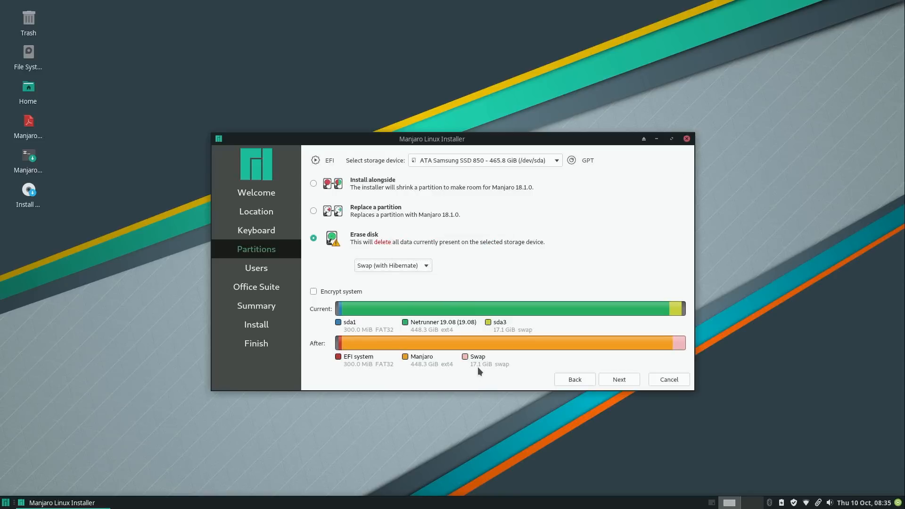
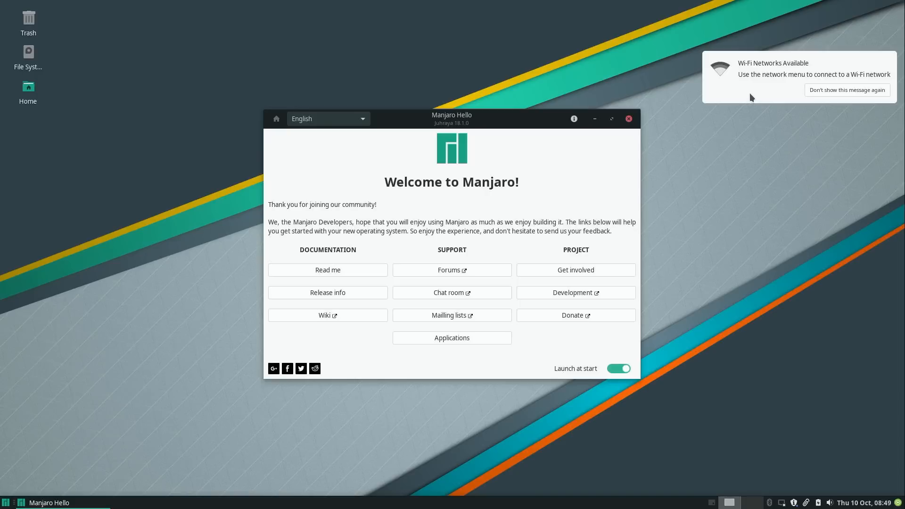
Connect the installed system to the Atlantis Wi-Fi network by entering the Wi-Fi password
left_click(783, 504)
left_click(728, 366)
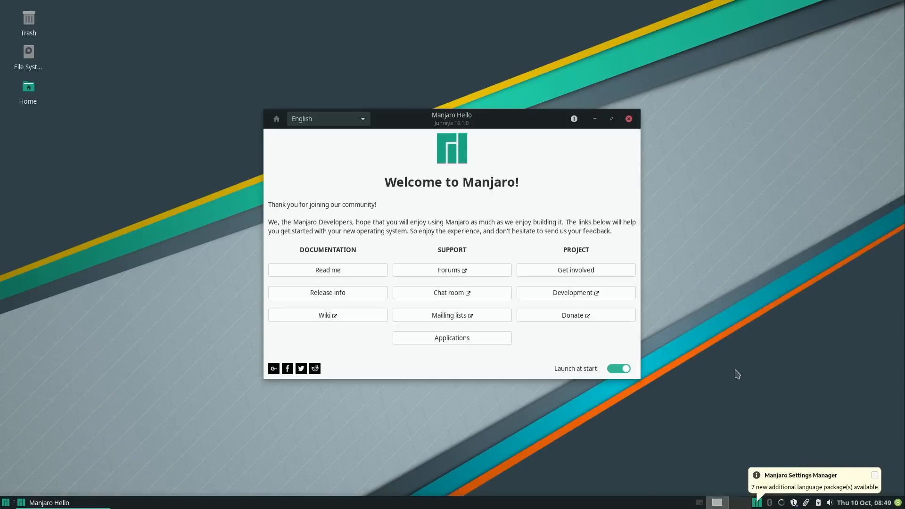
type("**********")
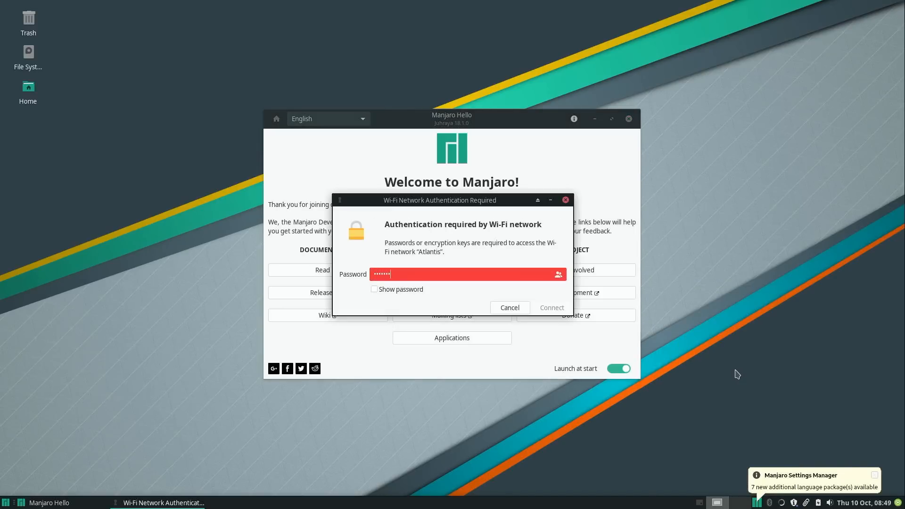
type("******")
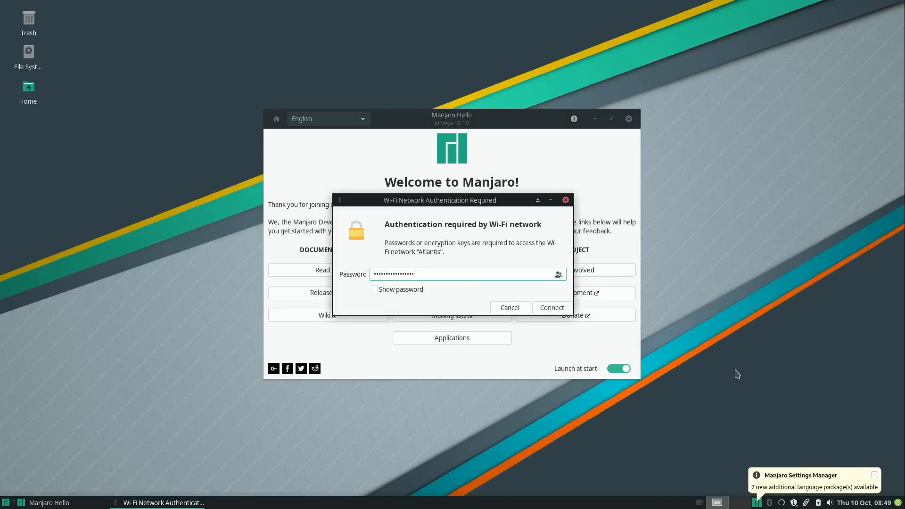
key("Return")
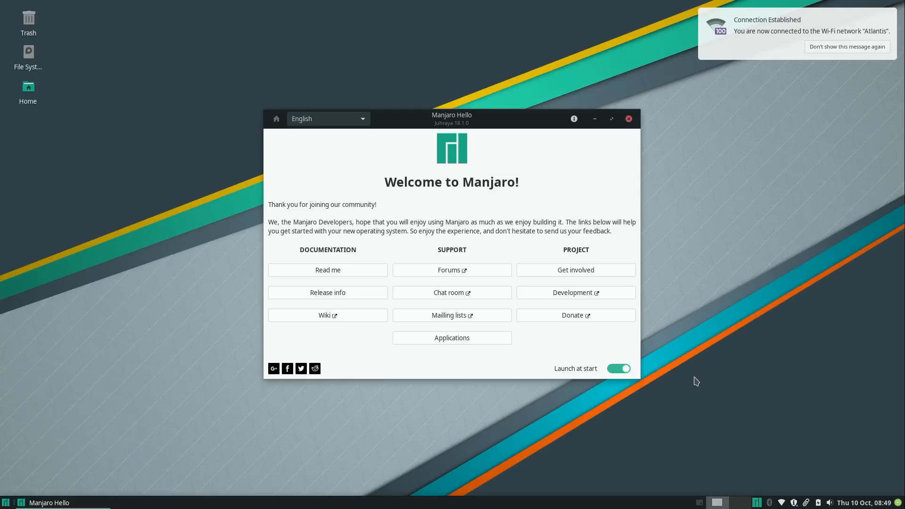
Install all available package updates, authenticating with the account password, and close the package manager
left_click(794, 503)
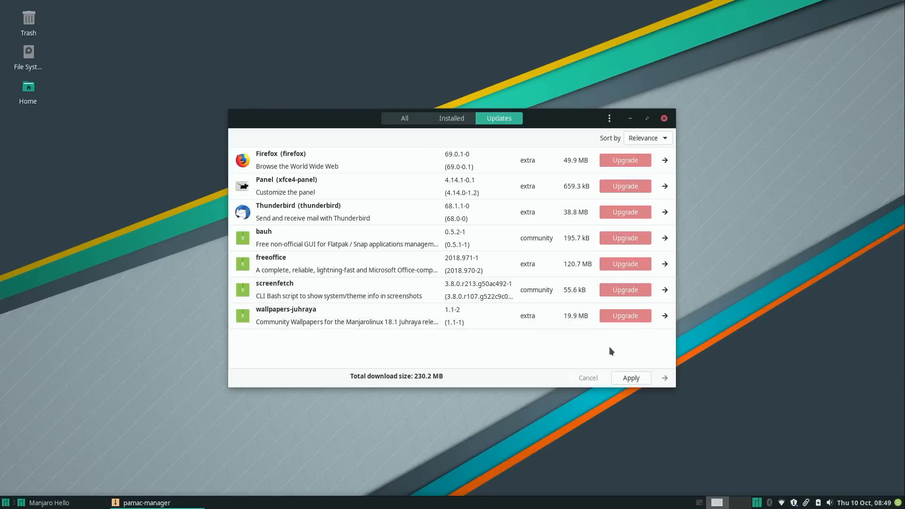
left_click(632, 378)
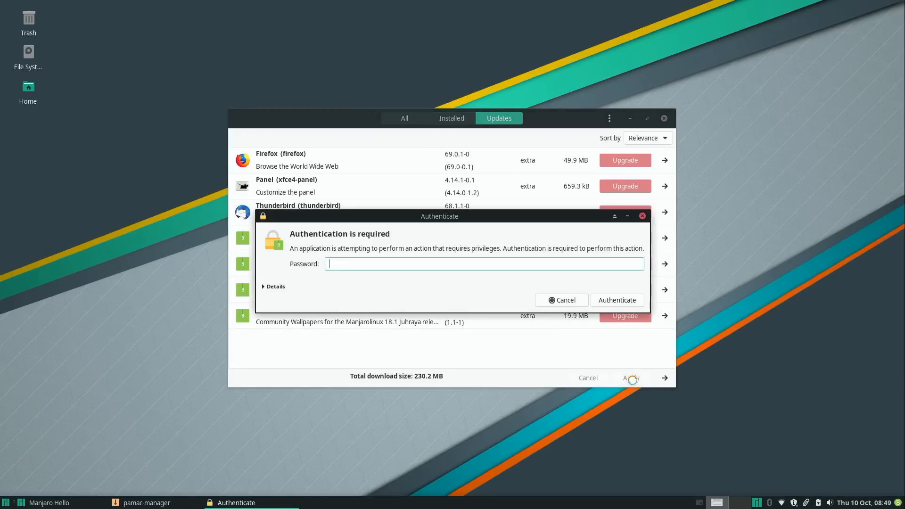
type("*********")
key("Return")
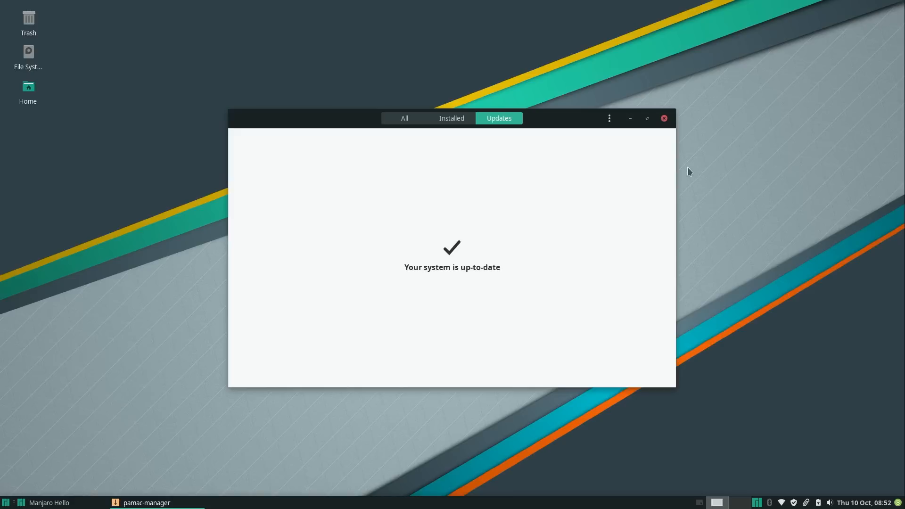
left_click(664, 118)
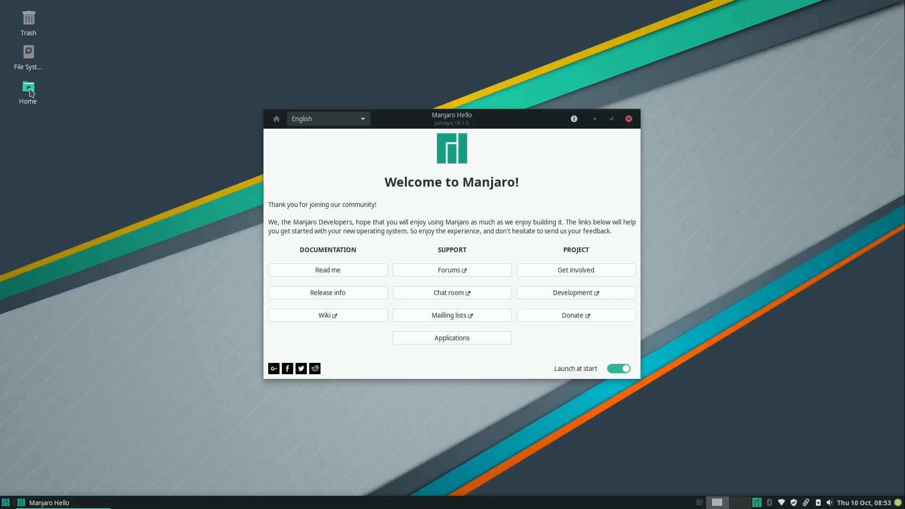
Turn off launching the Manjaro Hello welcome window at start
mouse_move(30, 92)
mouse_move(28, 20)
mouse_move(44, 73)
left_click(615, 372)
Look through the Manjaro 18.1 release information and return to the welcome page
left_click(355, 293)
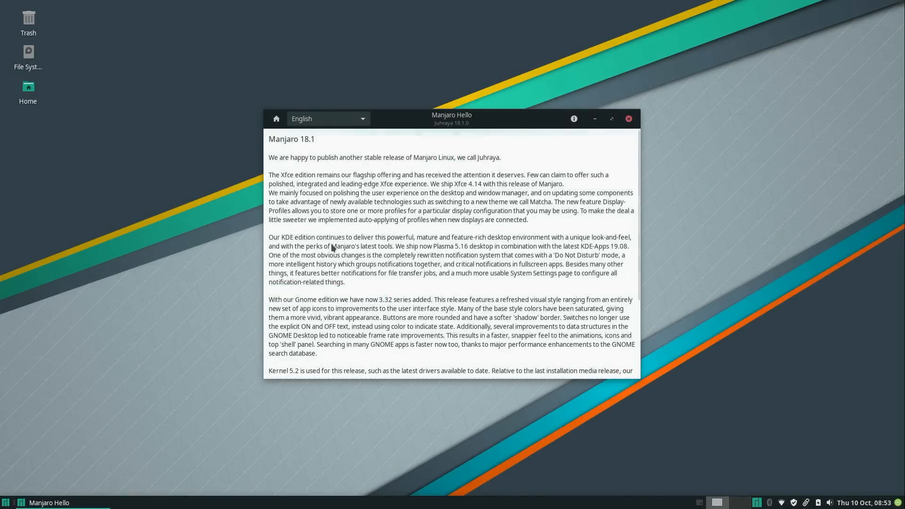
scroll(331, 244, "down", 5)
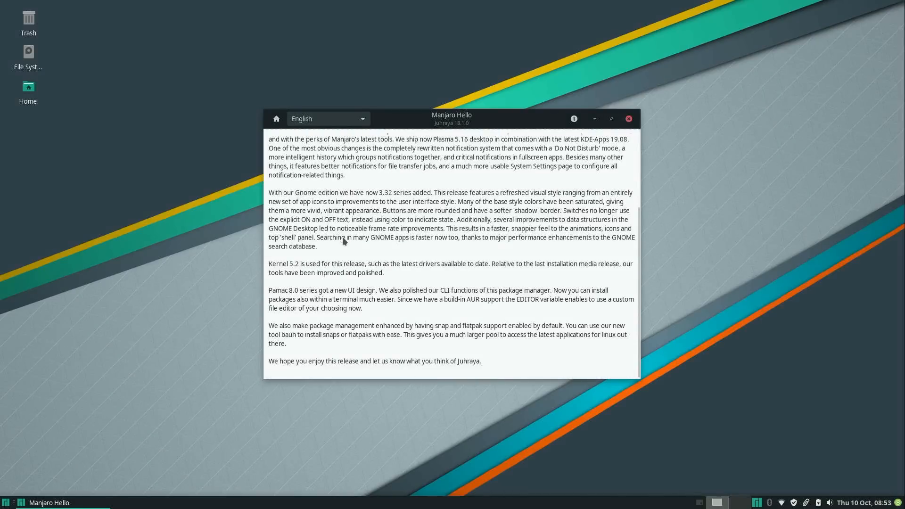
scroll(324, 258, "up", 5)
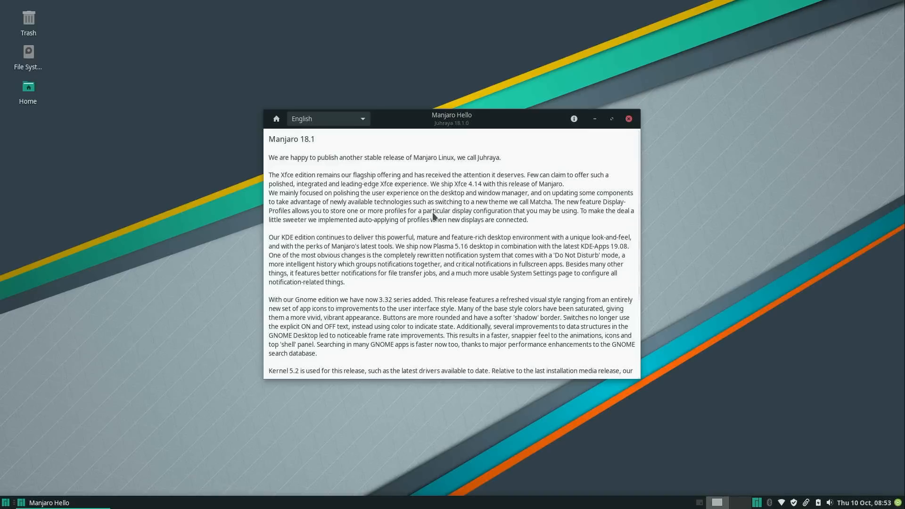
left_click(276, 118)
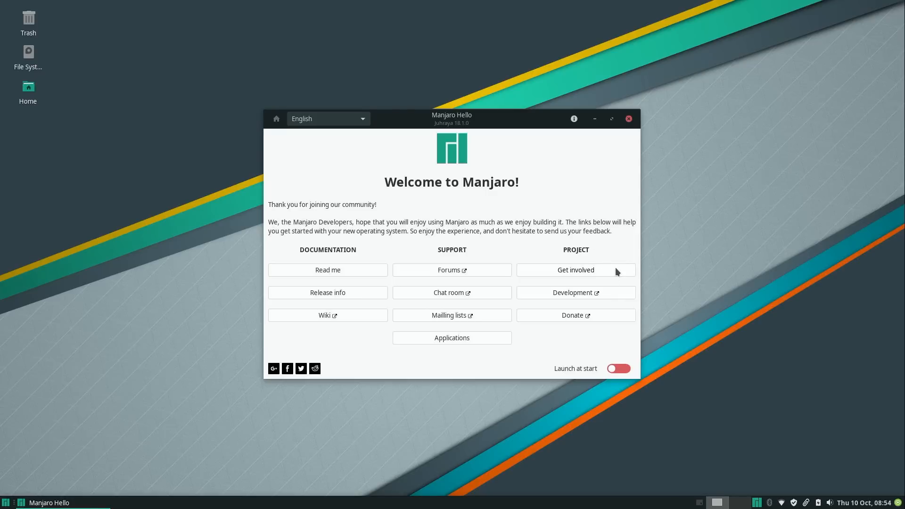
Minimize the Manjaro Hello window and launch FreeOffice TextMaker from the Office applications
left_click(595, 119)
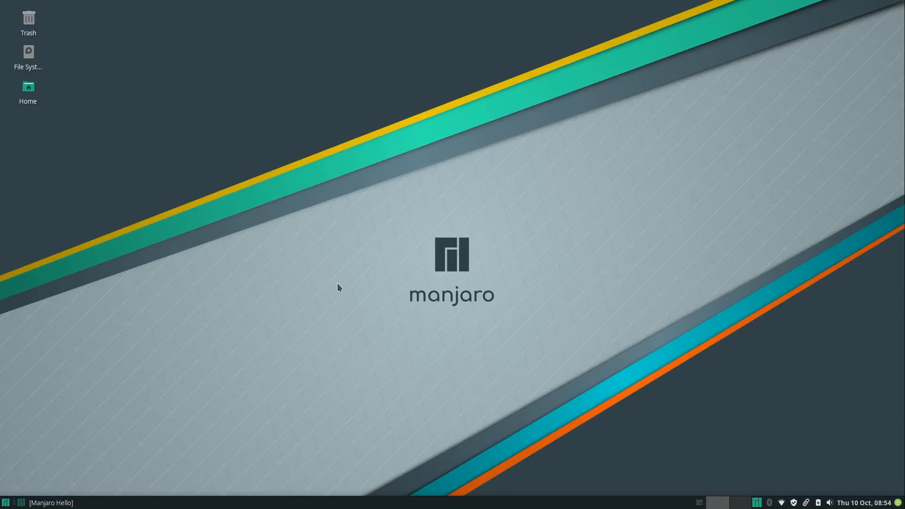
left_click(2, 504)
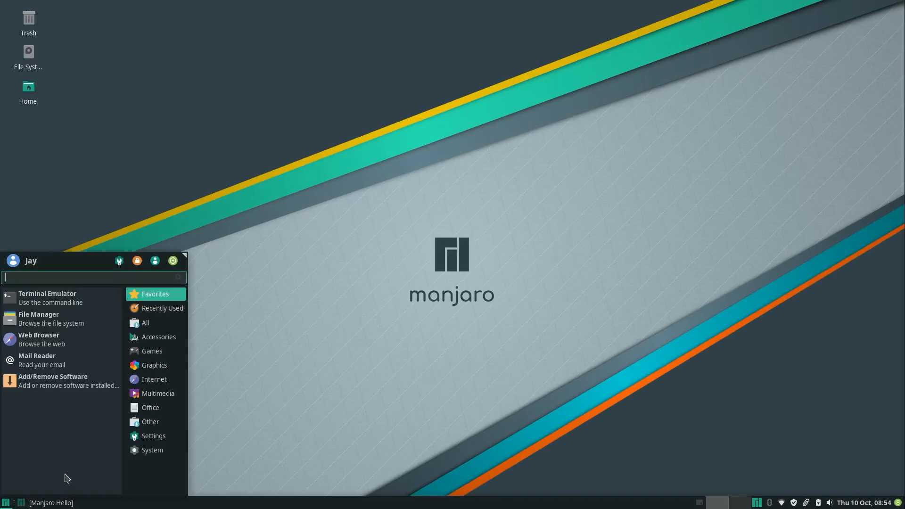
left_click(178, 412)
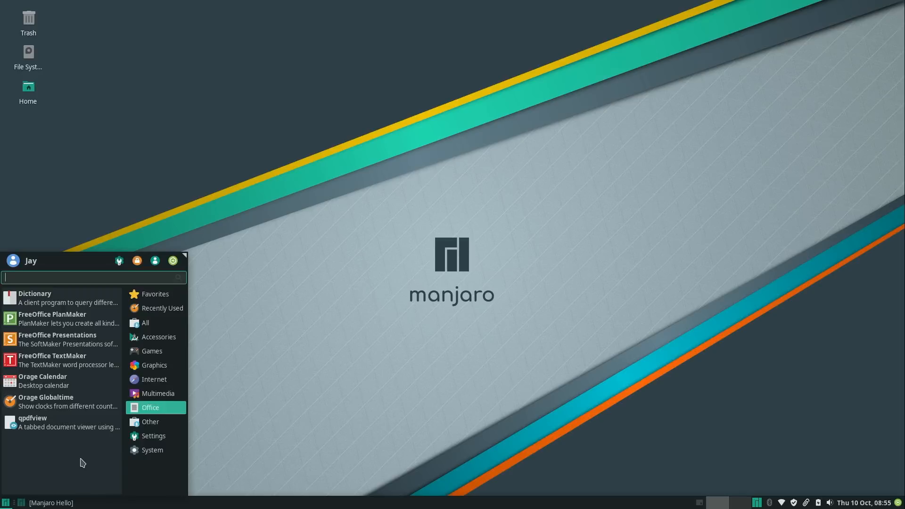
left_click(84, 363)
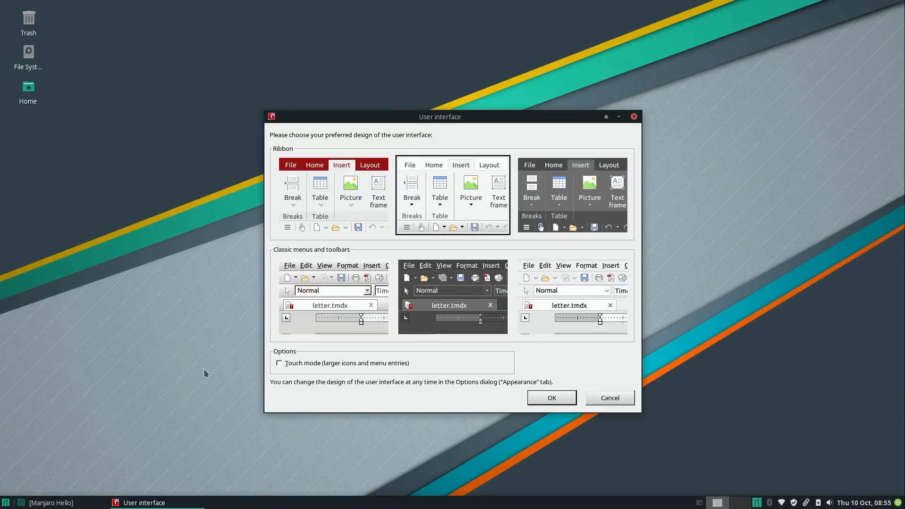
Choose the dark ribbon design for TextMaker's interface and dismiss the user info form without filling it in
left_click(553, 211)
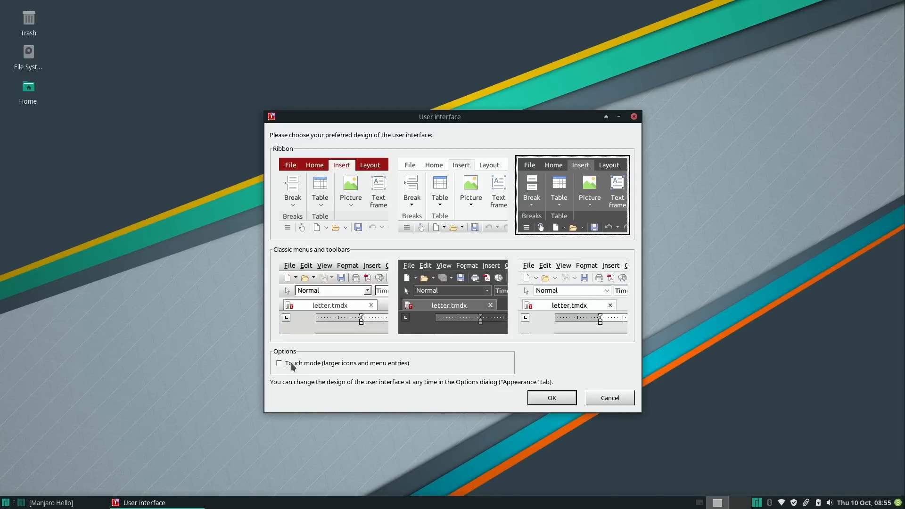
left_click(552, 398)
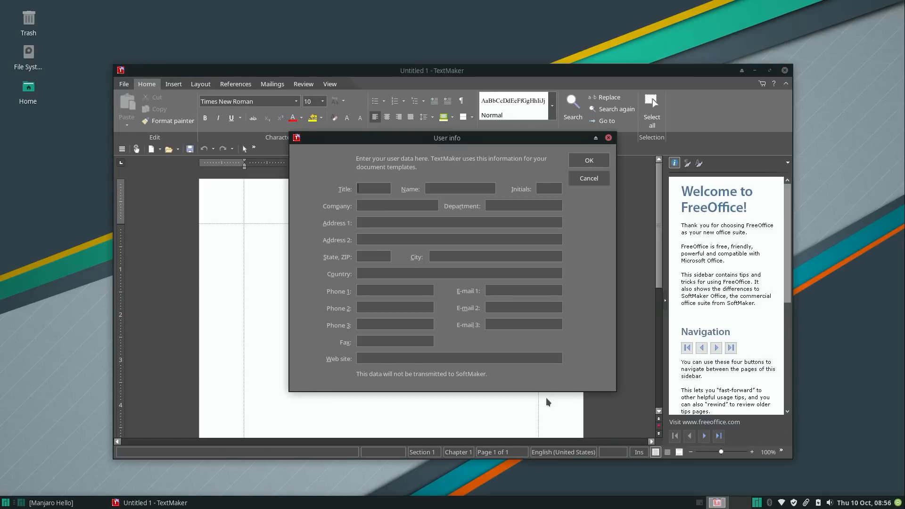
left_click(589, 179)
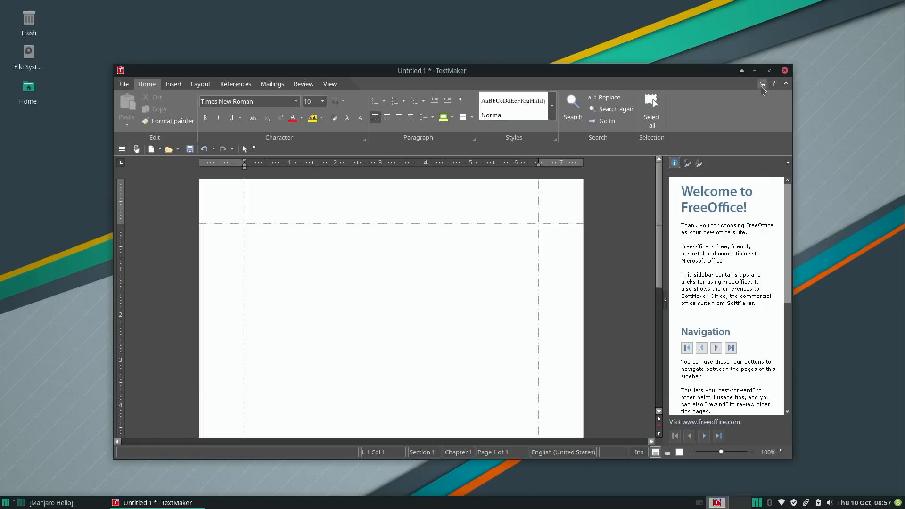
Open SoftMaker's FreeOffice comparison page from TextMaker and review the subscription and one-time purchase pricing
left_click(762, 85)
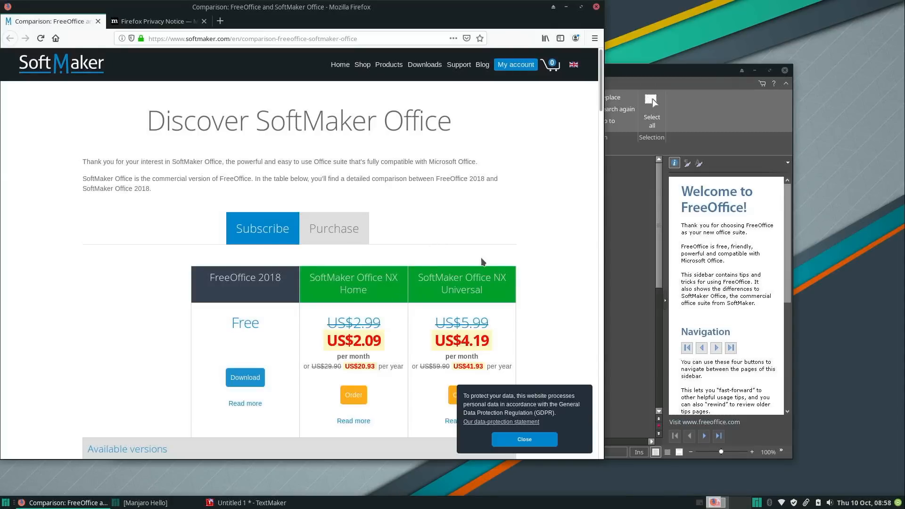
scroll(484, 248, "down", 3)
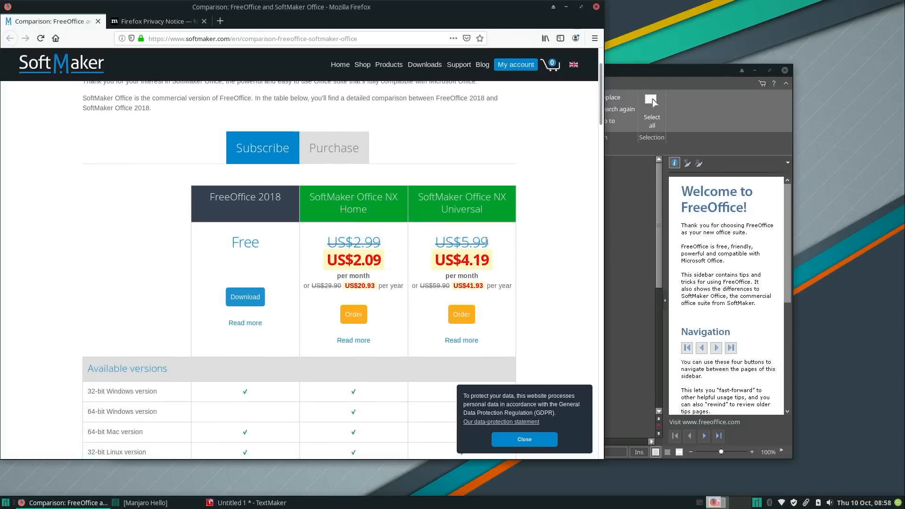
scroll(426, 265, "down", 1)
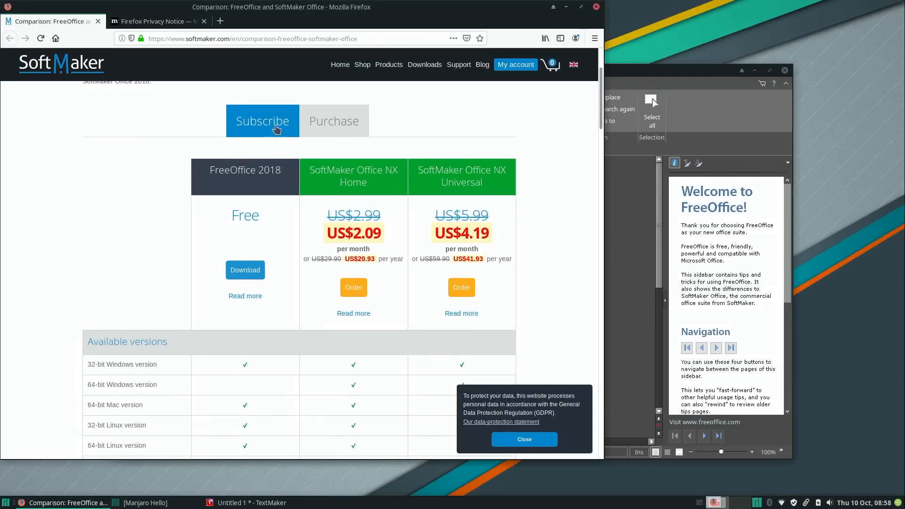
left_click(321, 126)
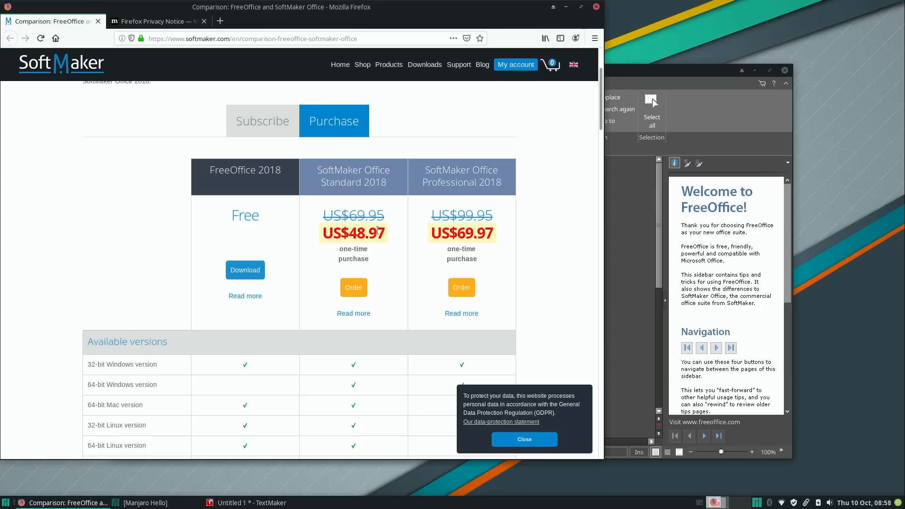
scroll(383, 236, "down", 1)
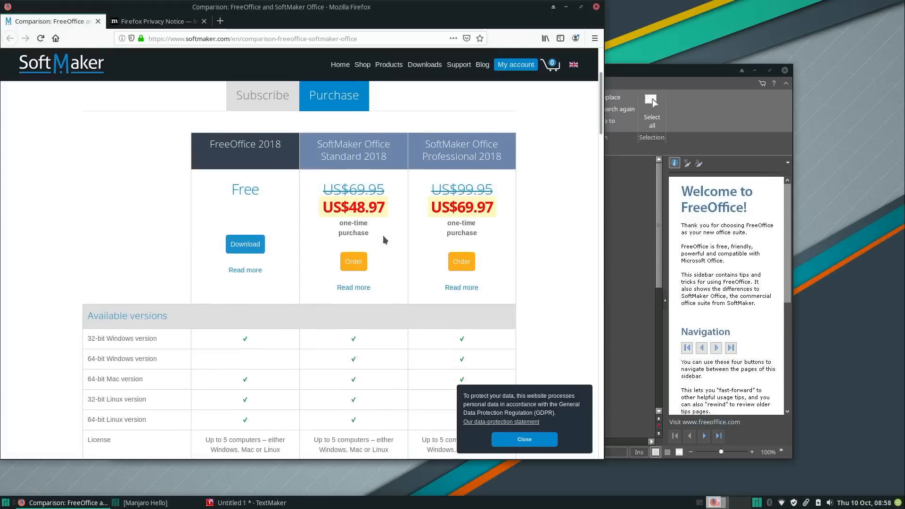
scroll(383, 235, "up", 3)
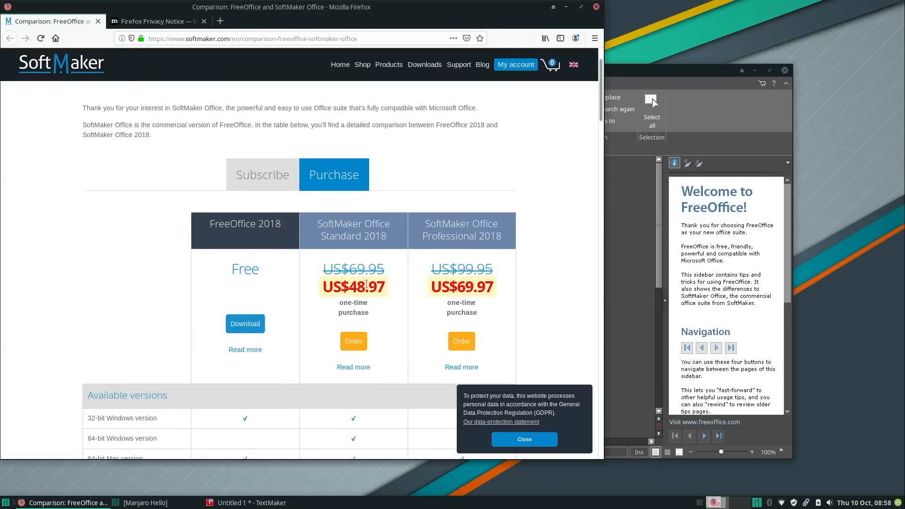
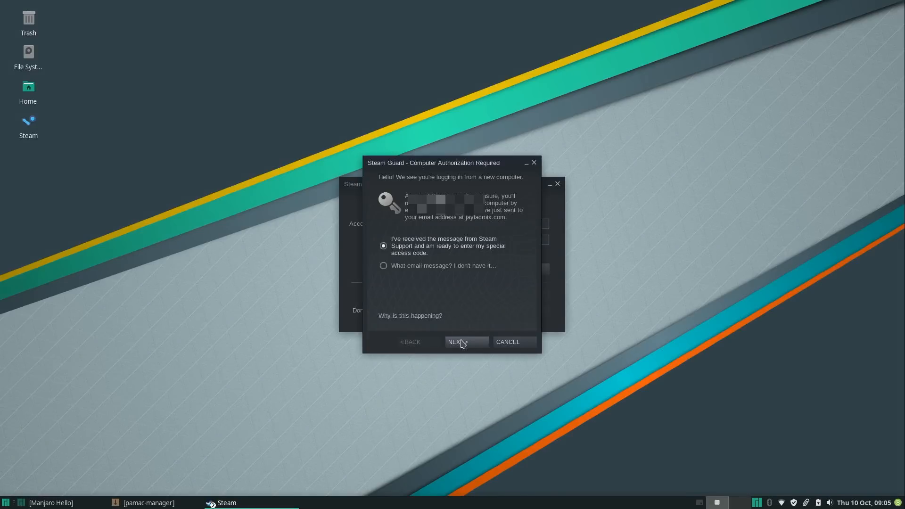
Authorize this computer in Steam Guard by entering the emailed access code, with remembering the computer turned off
left_click(459, 342)
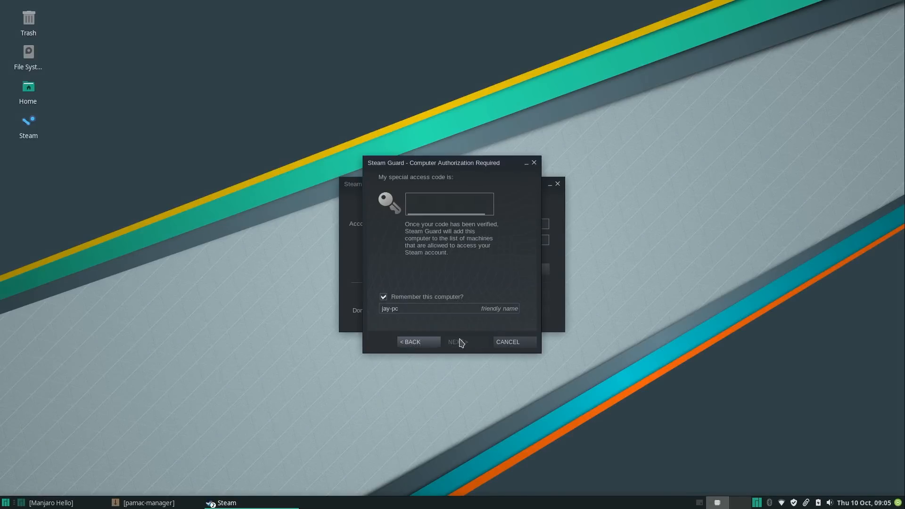
type("***")
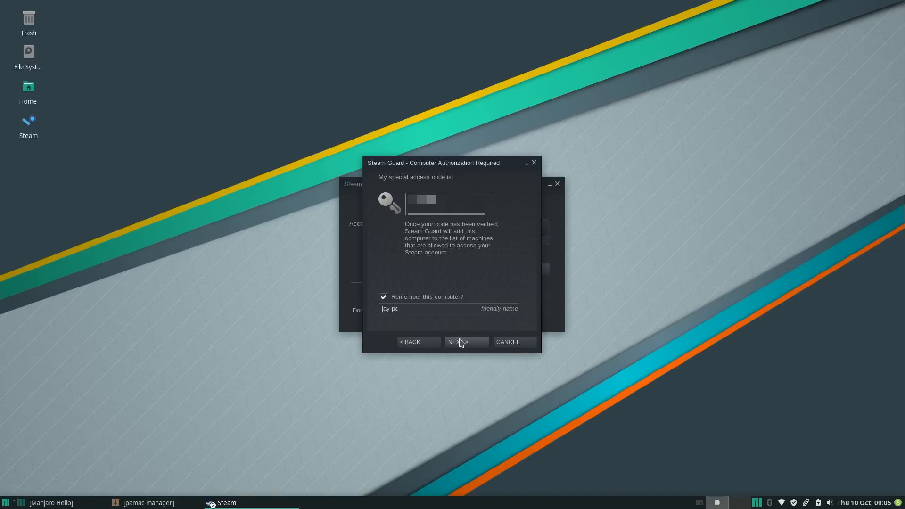
type("**")
left_click(411, 300)
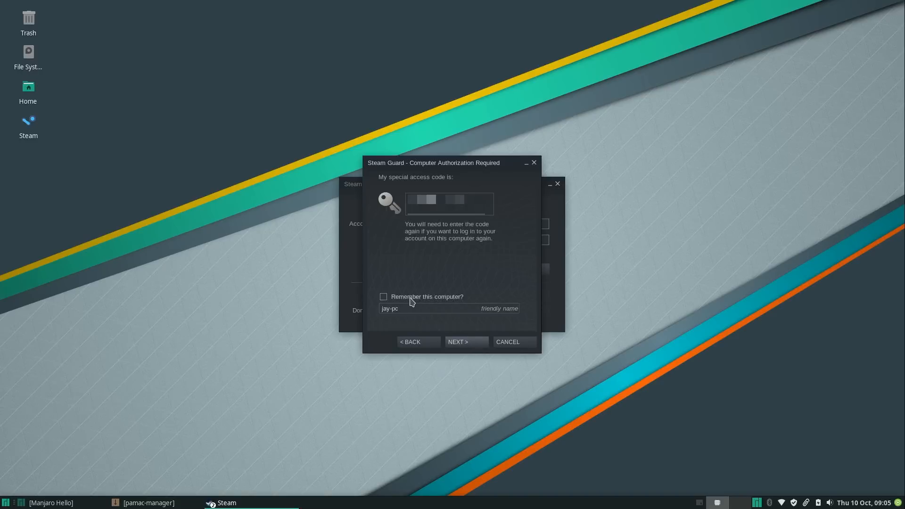
left_click(461, 344)
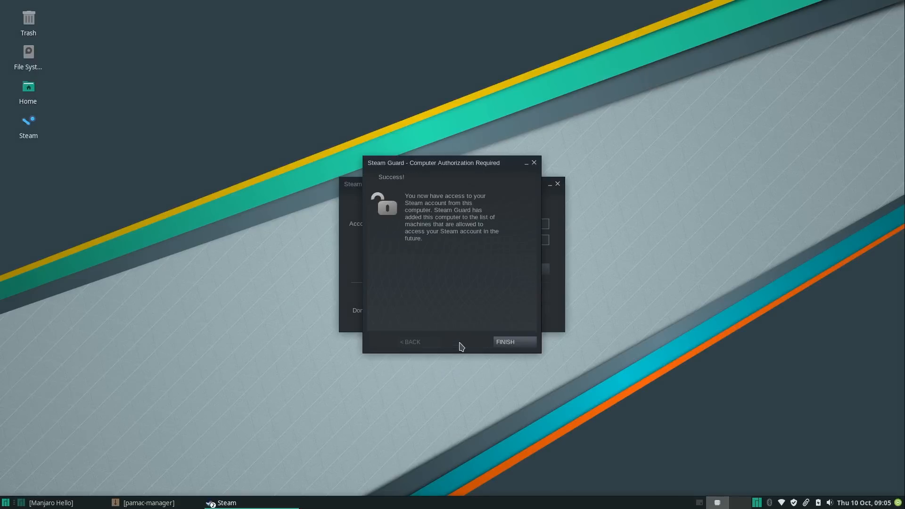
left_click(512, 348)
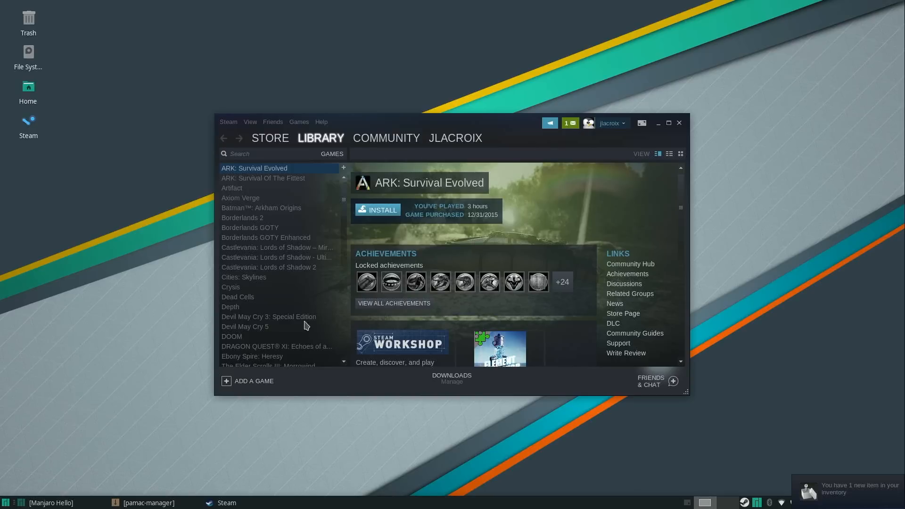
Filter the Steam library to SteamOS + Linux games and install FINAL FANTASY VI in the default location, accepting its license agreement
left_click(332, 154)
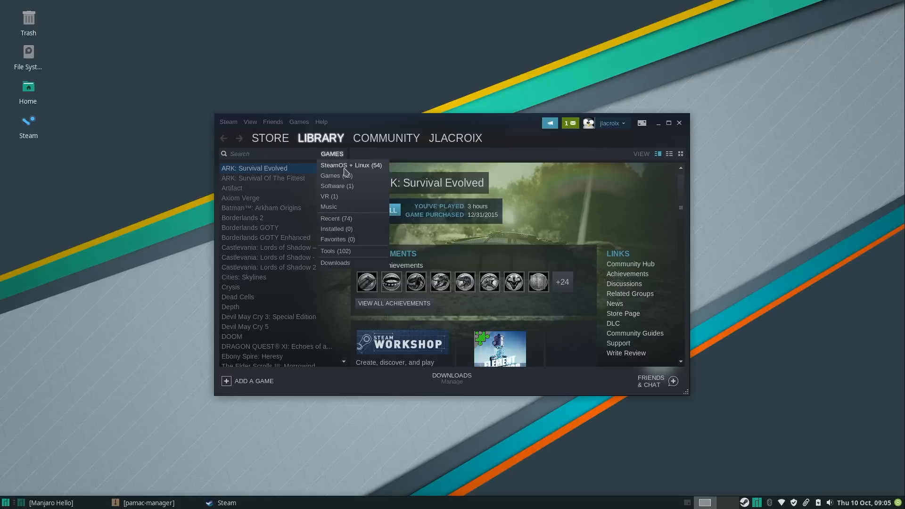
left_click(346, 166)
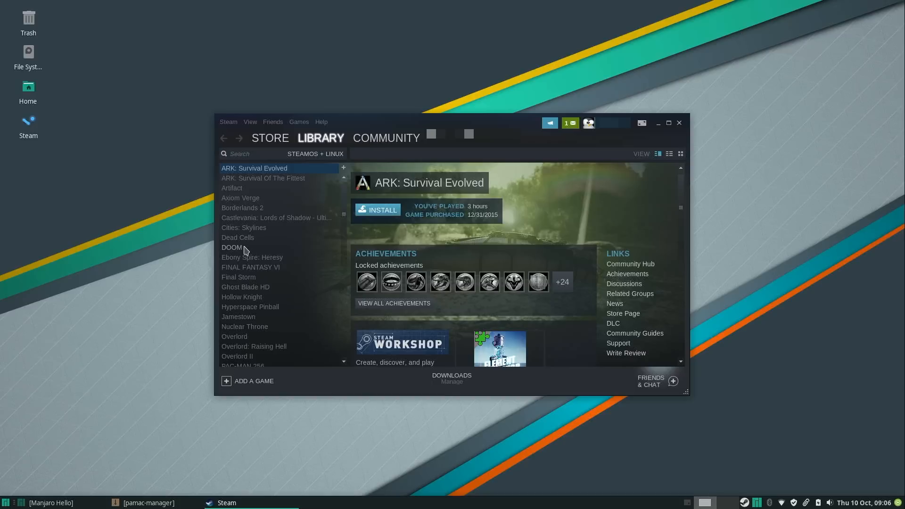
left_click(284, 269)
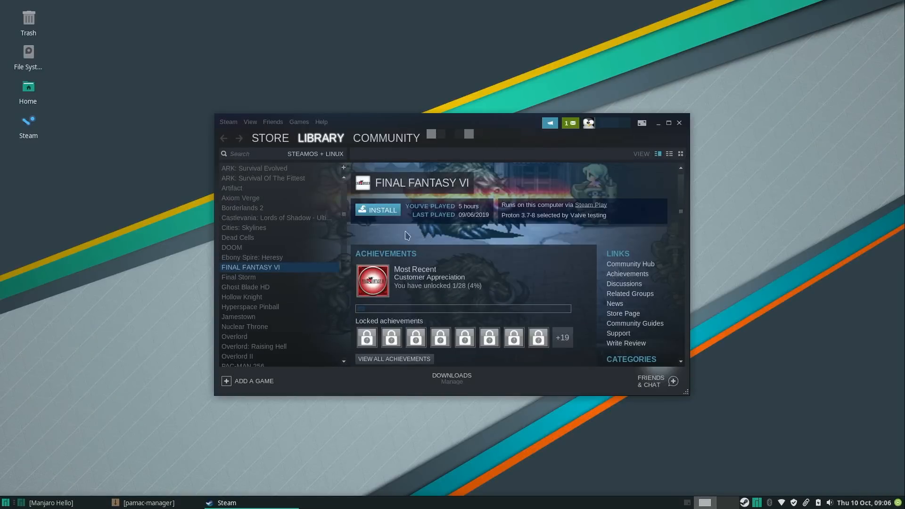
left_click(386, 213)
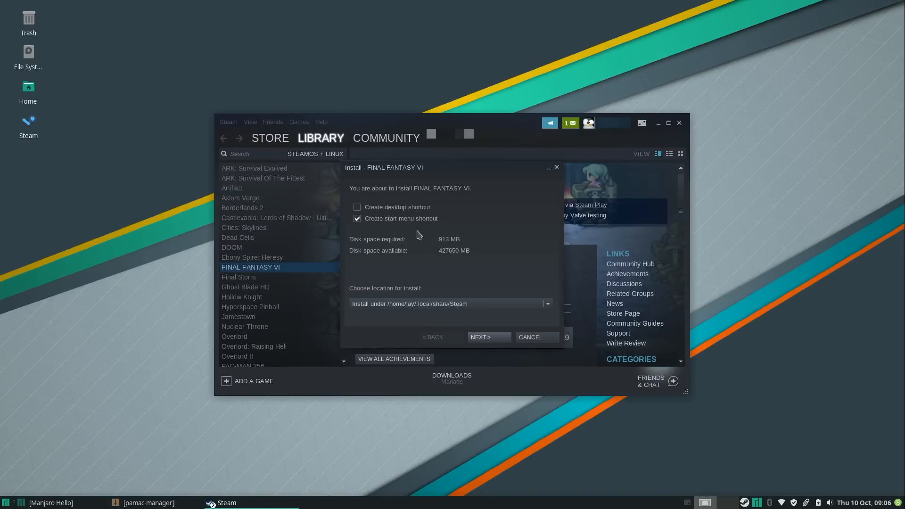
left_click(486, 339)
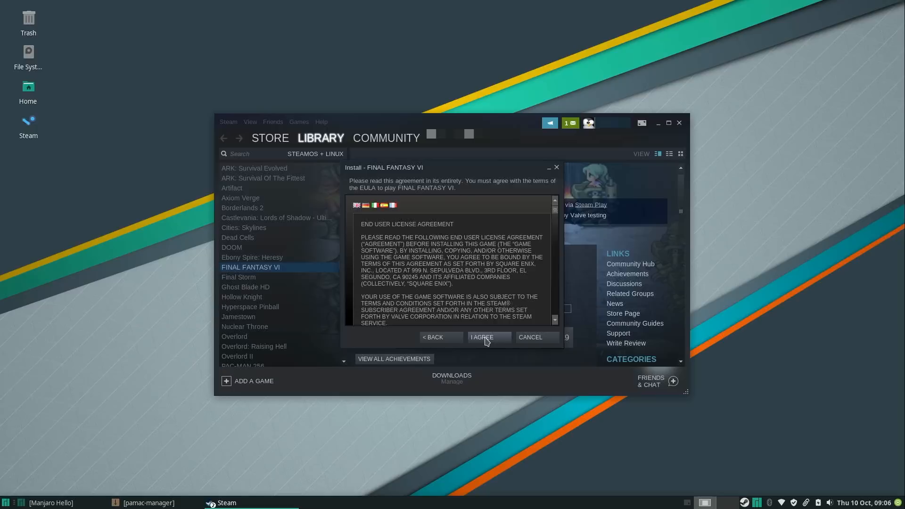
left_click(487, 341)
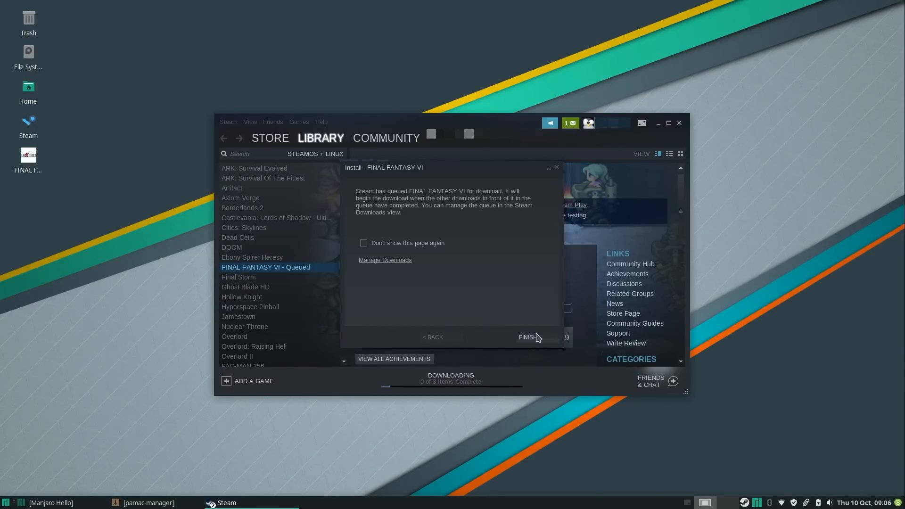
left_click(537, 337)
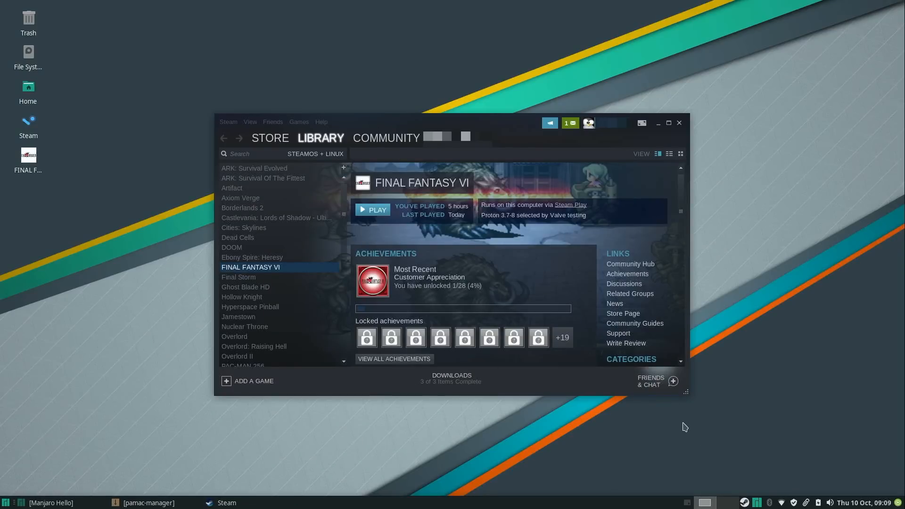
Launch FINAL FANTASY VI through Steam Play using the Play FINAL FANTASY VI option, and minimize the Steam window
left_click(374, 210)
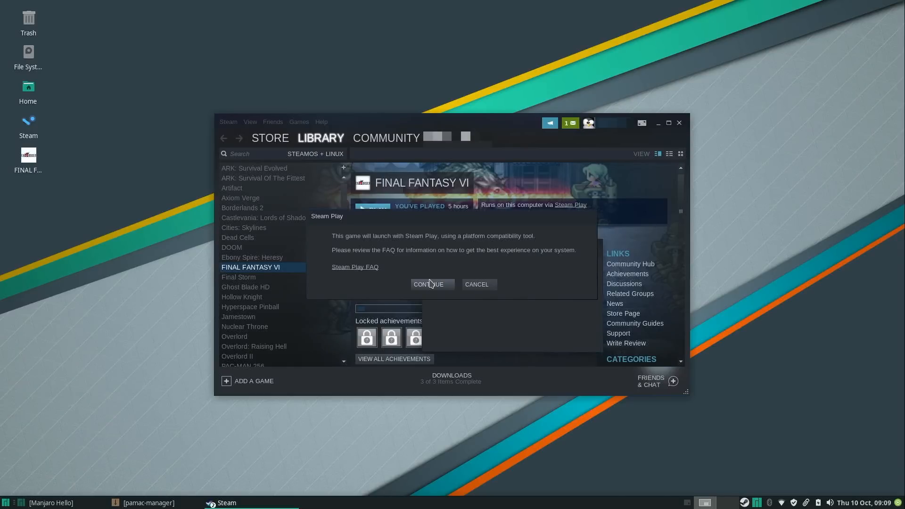
left_click(443, 286)
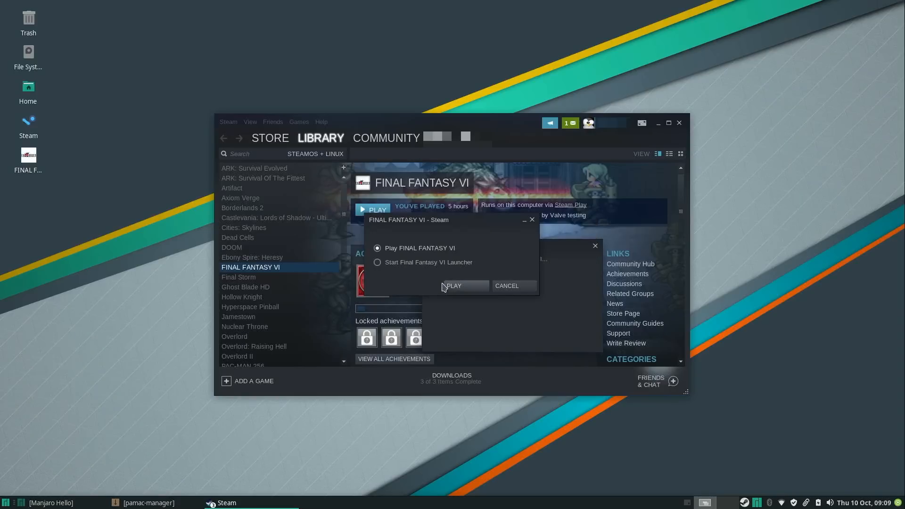
left_click(460, 289)
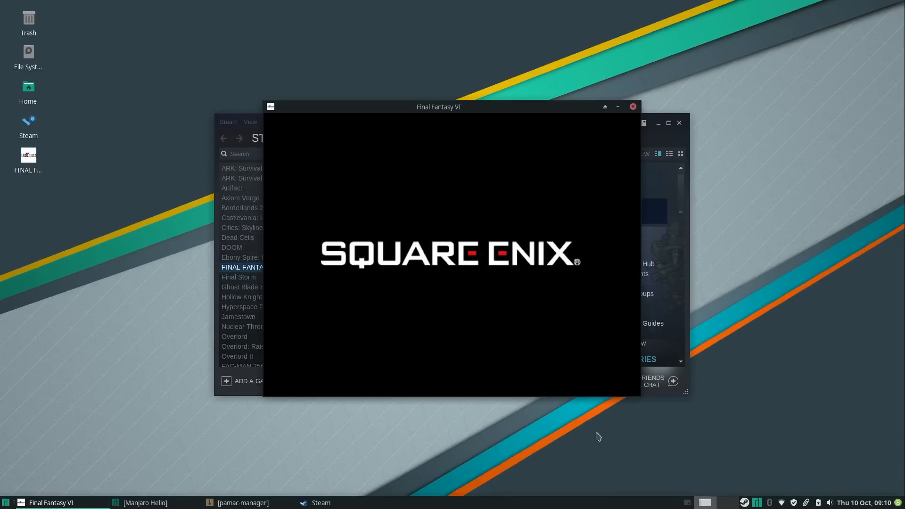
left_click(658, 123)
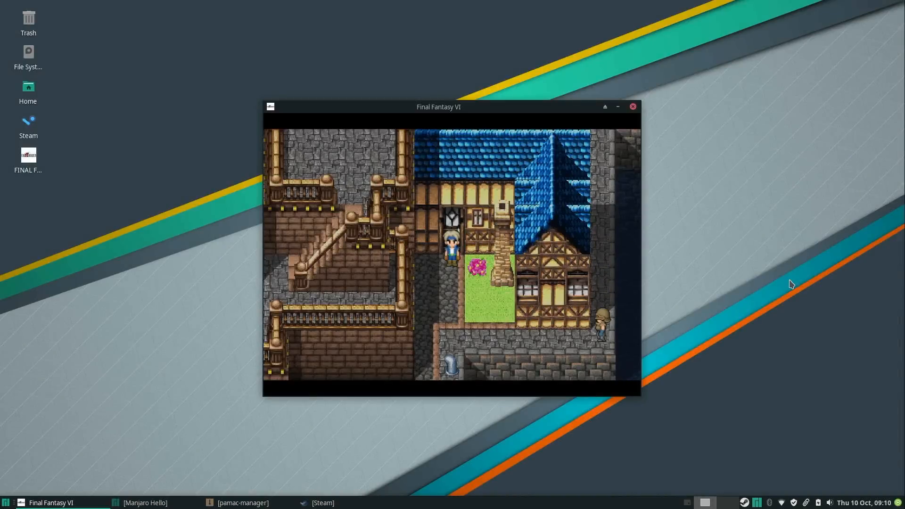
Walk the FINAL FANTASY VI character around the stone waterfront to test how the game runs
key("Down")
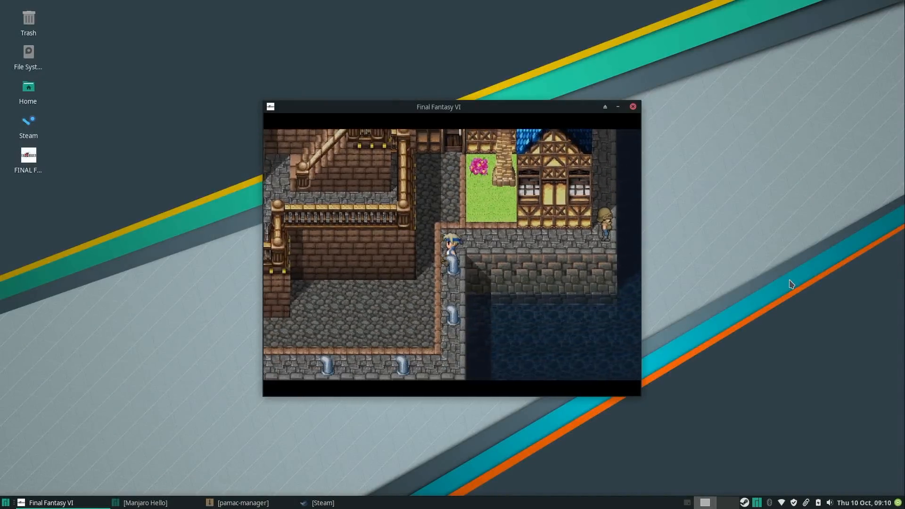
key("Left")
key("Left")
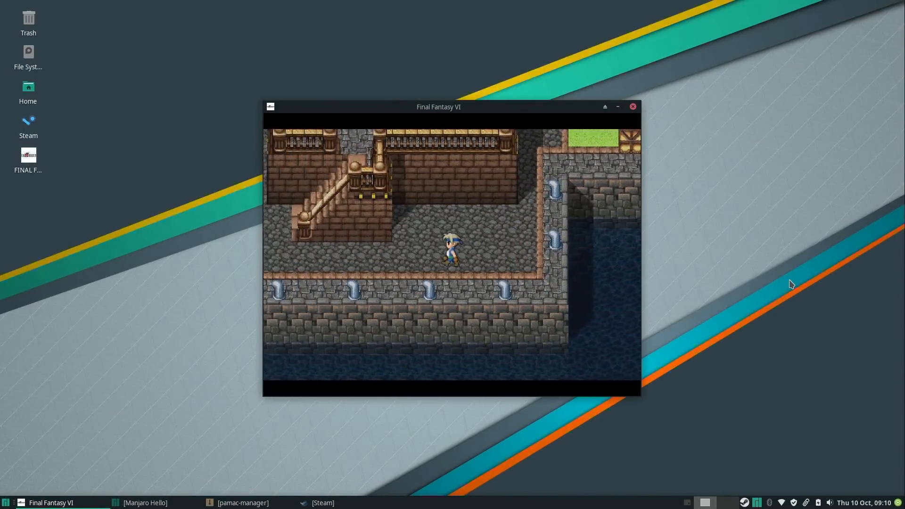
key("Up")
key("Down")
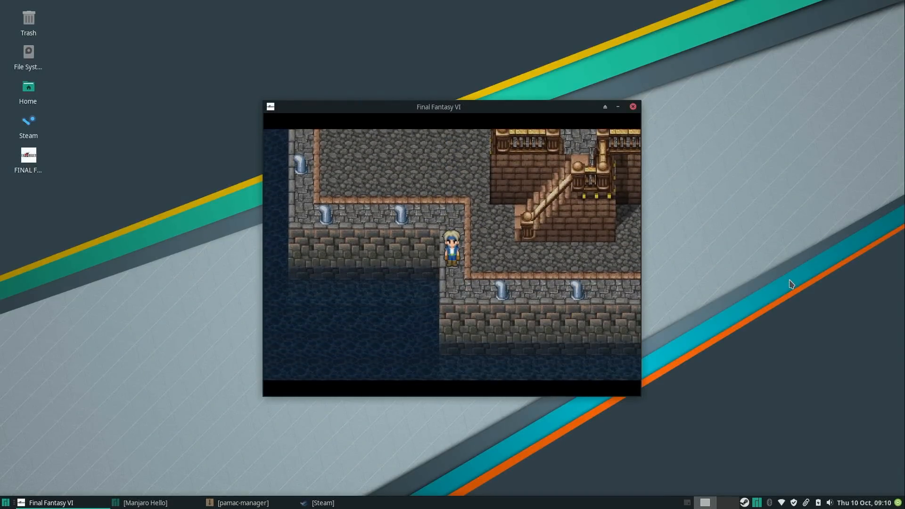
key("Right")
key("Right")
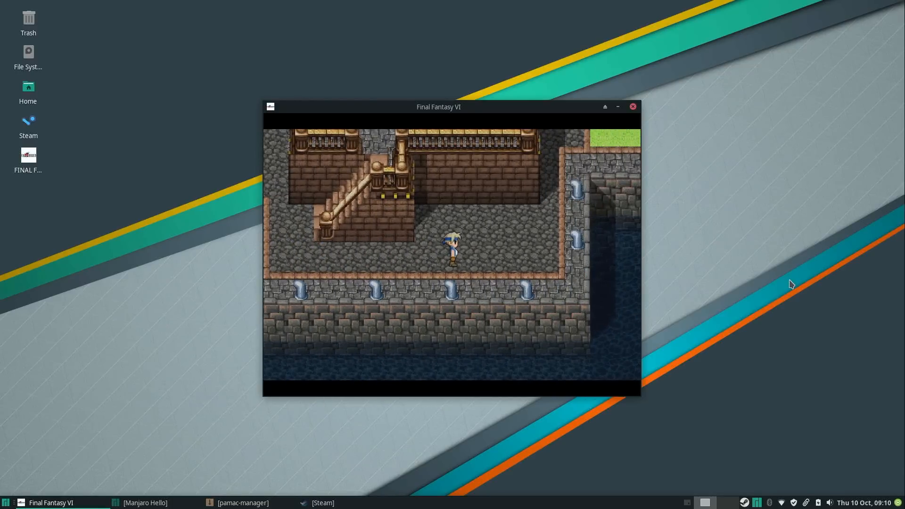
key("Right")
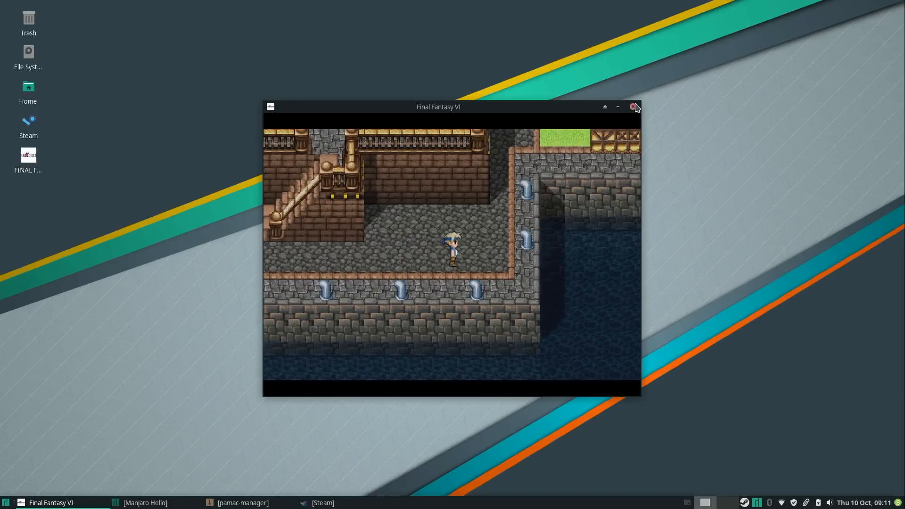
Close FINAL FANTASY VI, launch the bauh Flatpak and Snap manager, and widen its window to show the full application rows
left_click(633, 107)
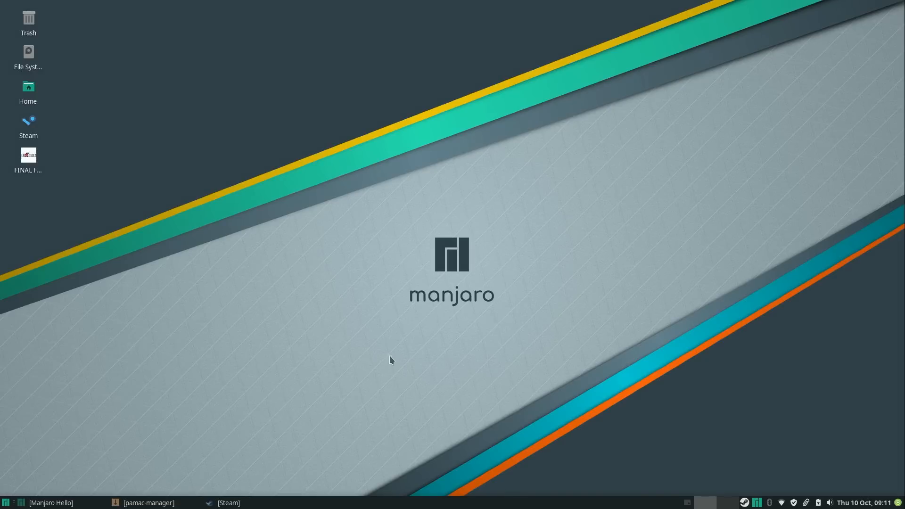
left_click(5, 502)
type("ba")
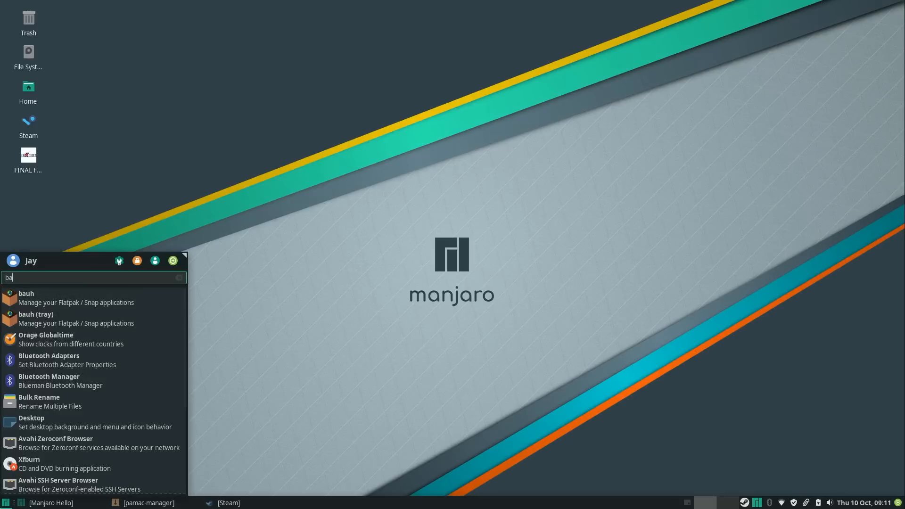
left_click(53, 305)
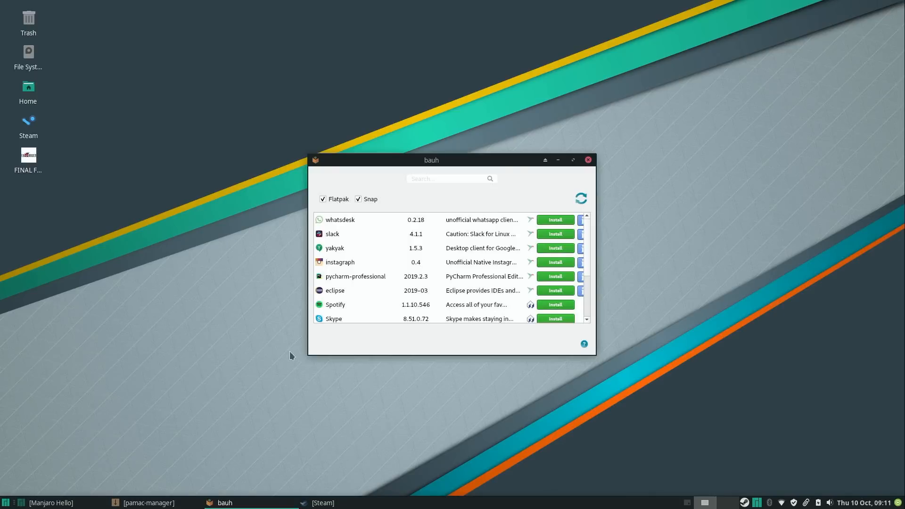
left_click_drag(310, 357, 222, 374)
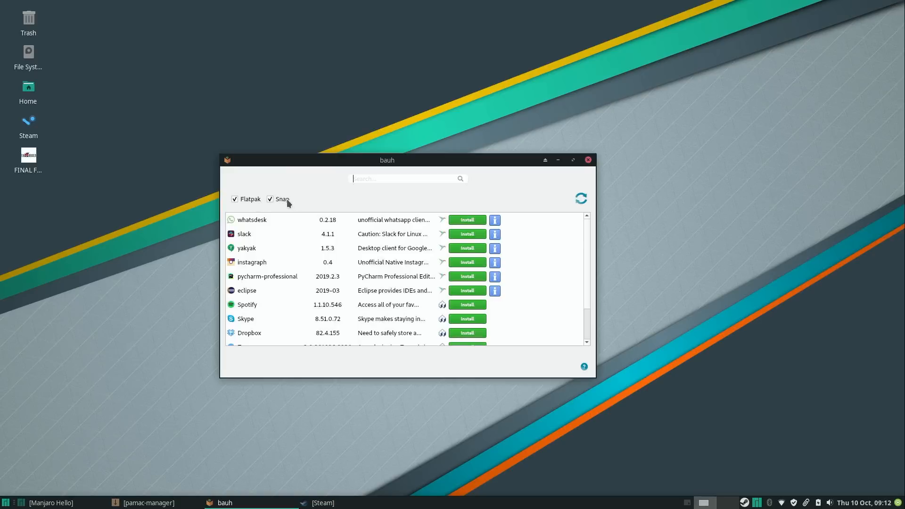
Filter the bauh application list to Flatpak only and to Snap only, and turn both package types back on
left_click(270, 199)
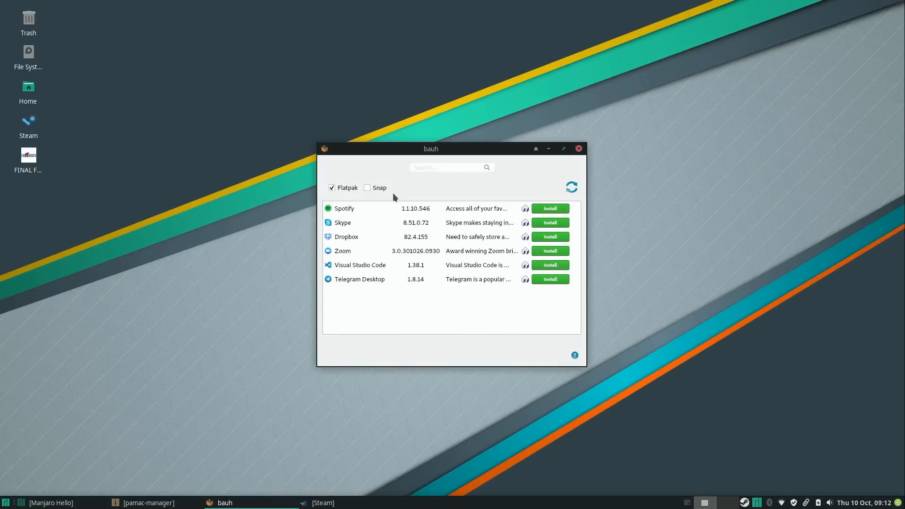
left_click(368, 187)
left_click(324, 187)
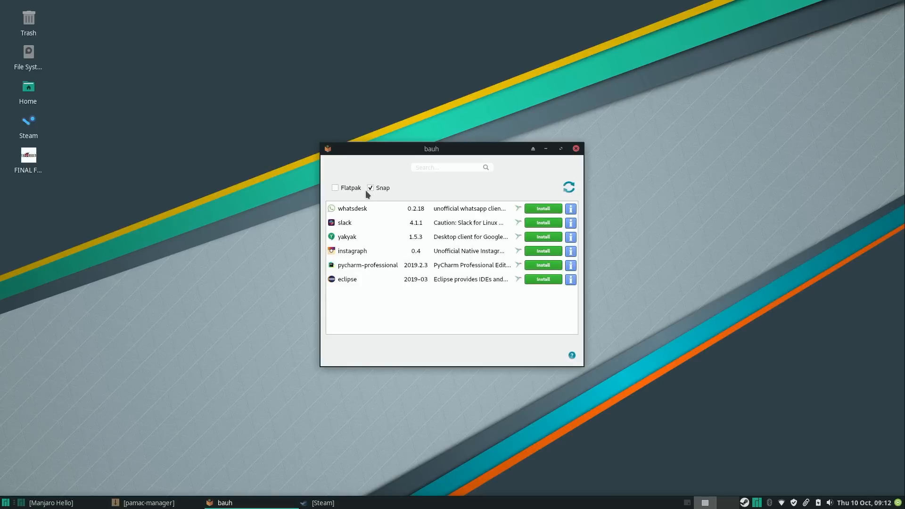
left_click(339, 188)
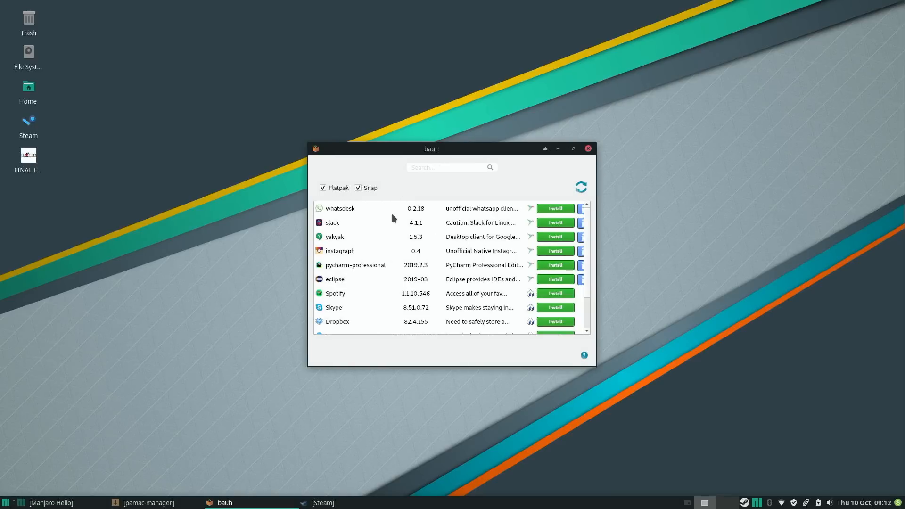
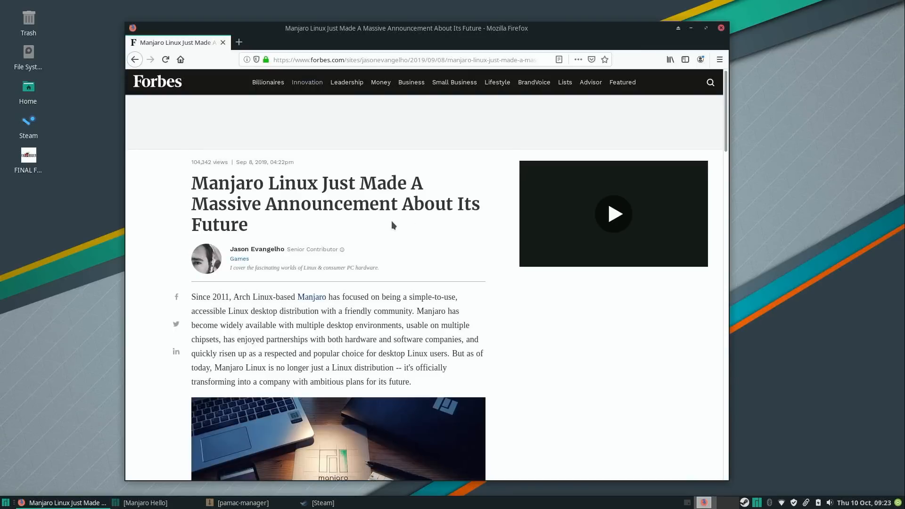
Read the Forbes article about Manjaro's company announcement through the Manjaro GmbH & Co. KG section, and go to manjaro.org
scroll(391, 222, "down", 3)
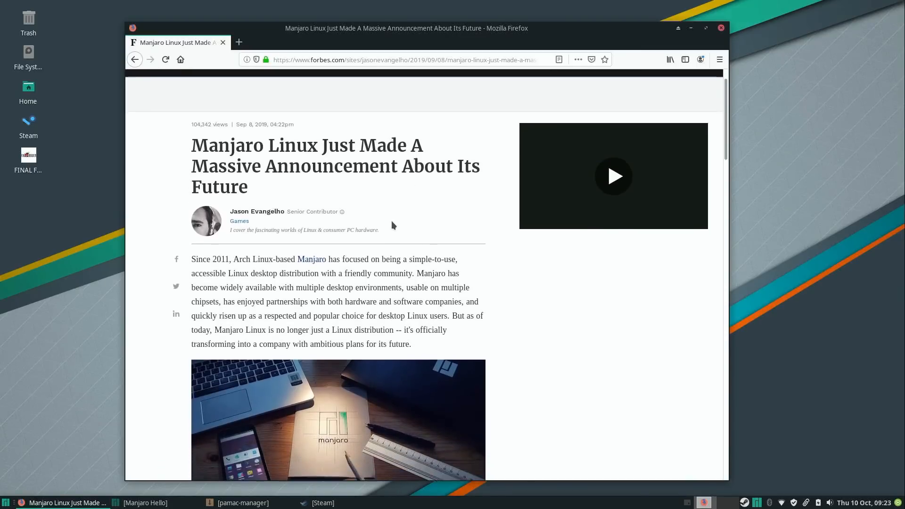
scroll(391, 224, "down", 10)
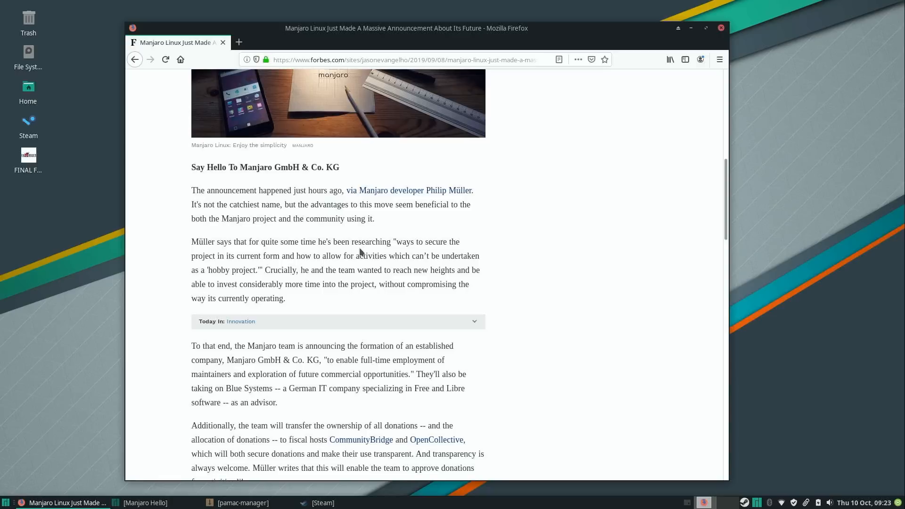
left_click(372, 57)
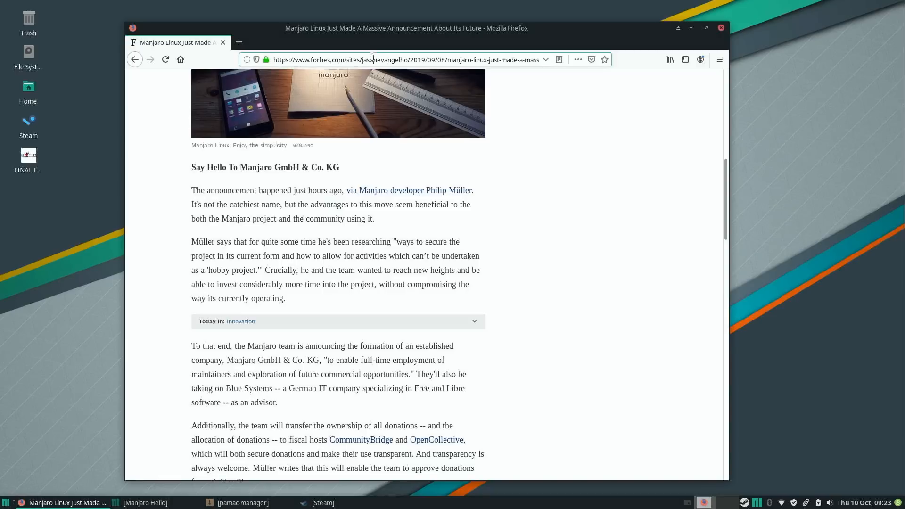
type("manja")
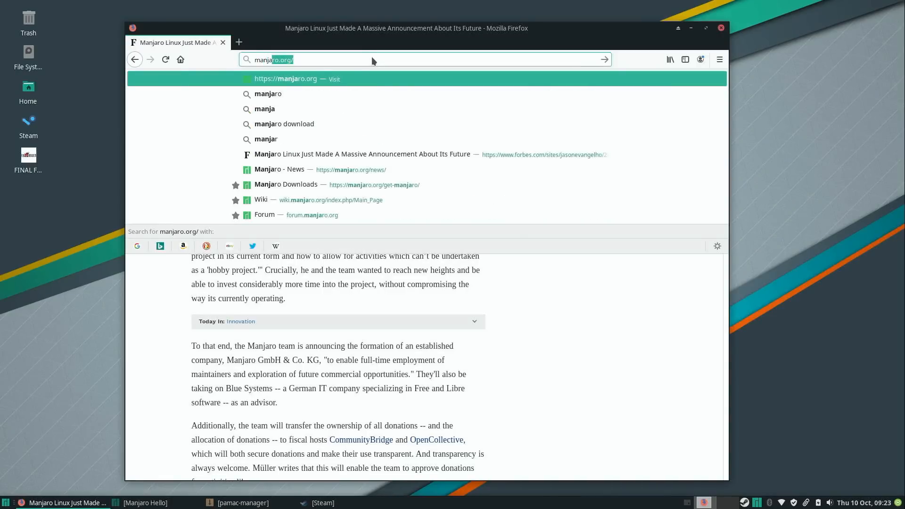
key("Return")
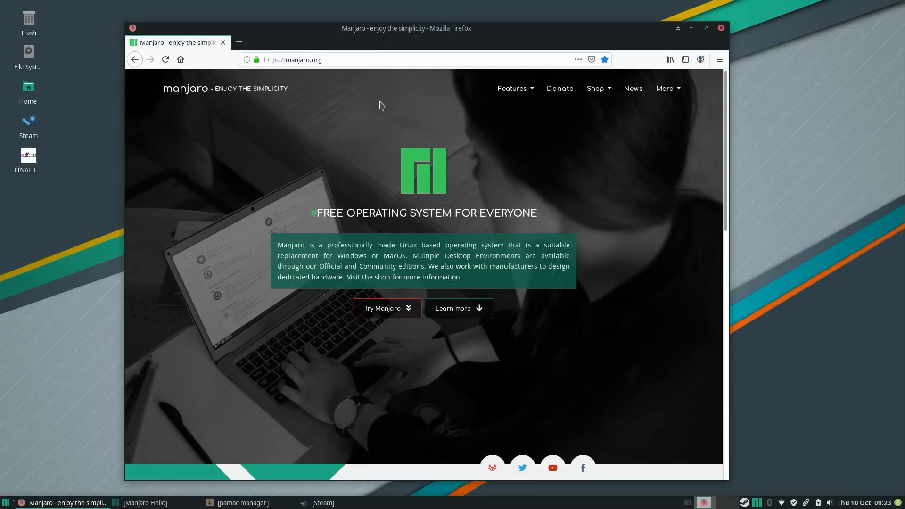
Open the News page of the Manjaro website and skim the recent update announcements
left_click(633, 89)
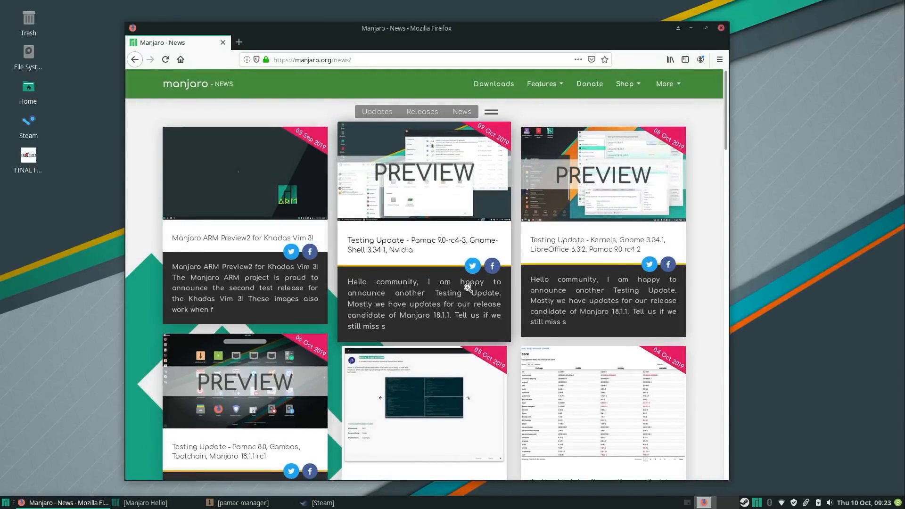
scroll(468, 288, "down", 3)
scroll(468, 288, "down", 2)
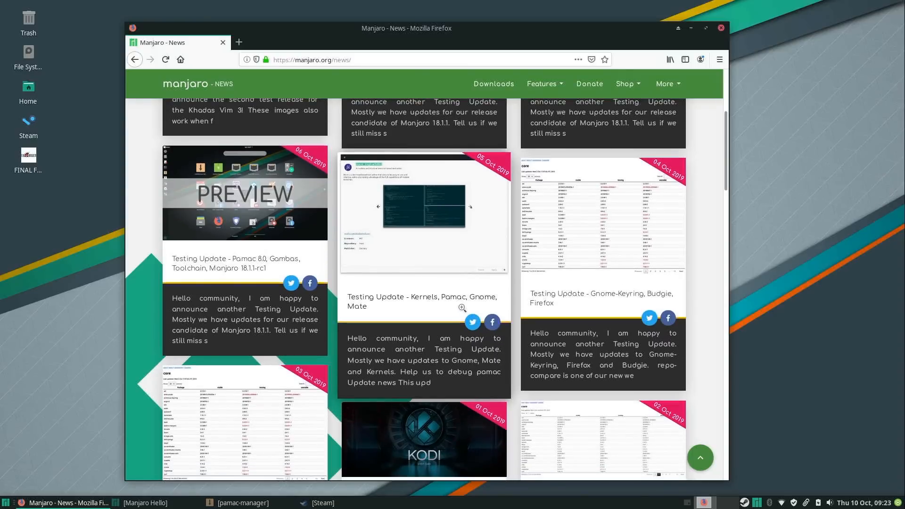
scroll(468, 303, "down", 5)
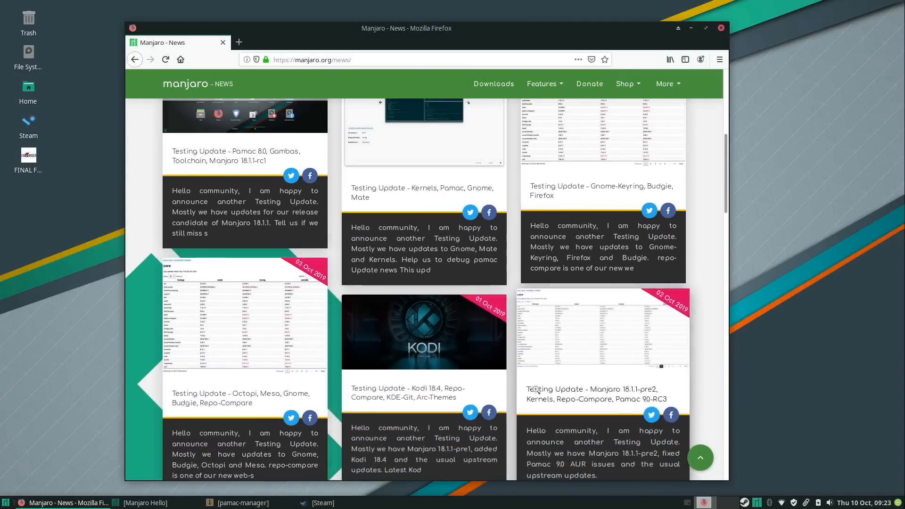
scroll(588, 295, "down", 3)
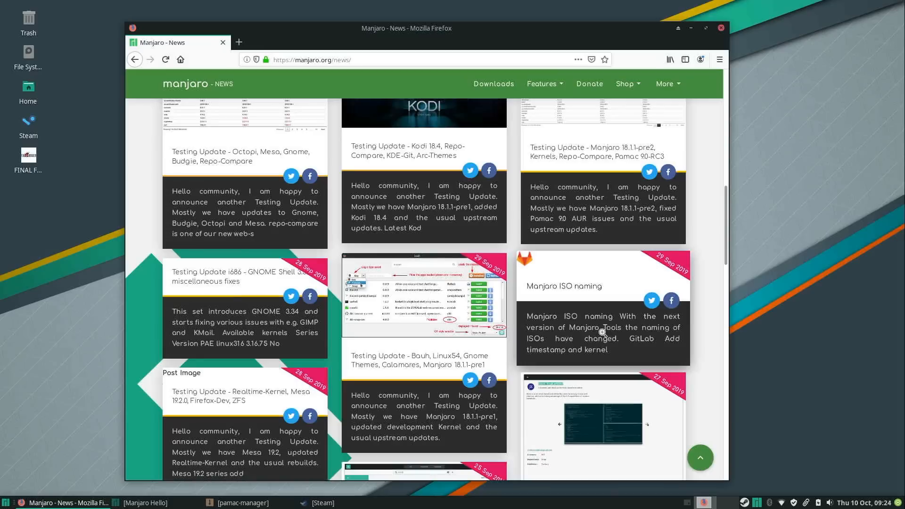
scroll(602, 333, "up", 10)
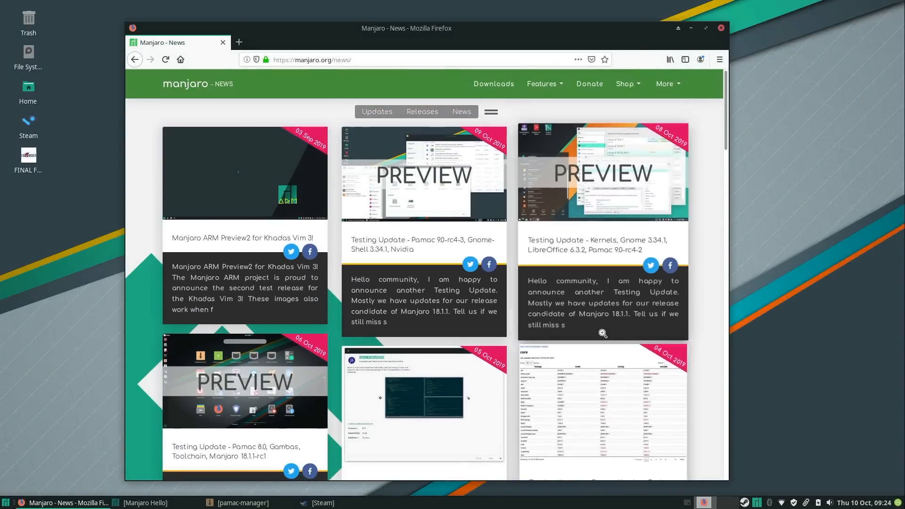
Filter the Manjaro posts to the News category, and switch the filter to Updates
left_click(462, 112)
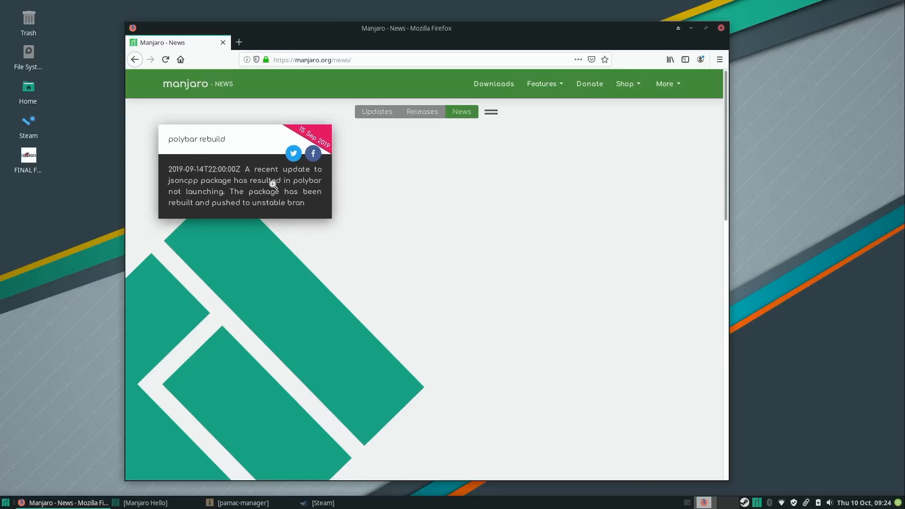
left_click(388, 115)
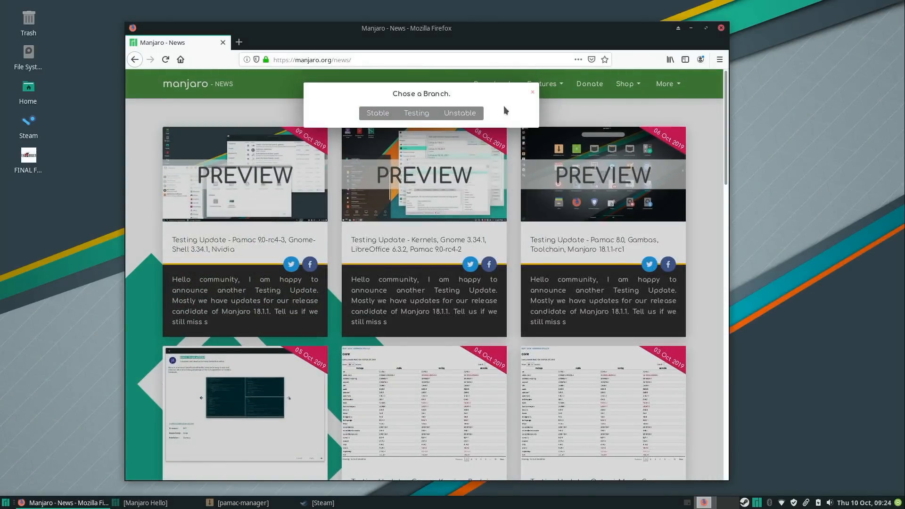
left_click(5, 503)
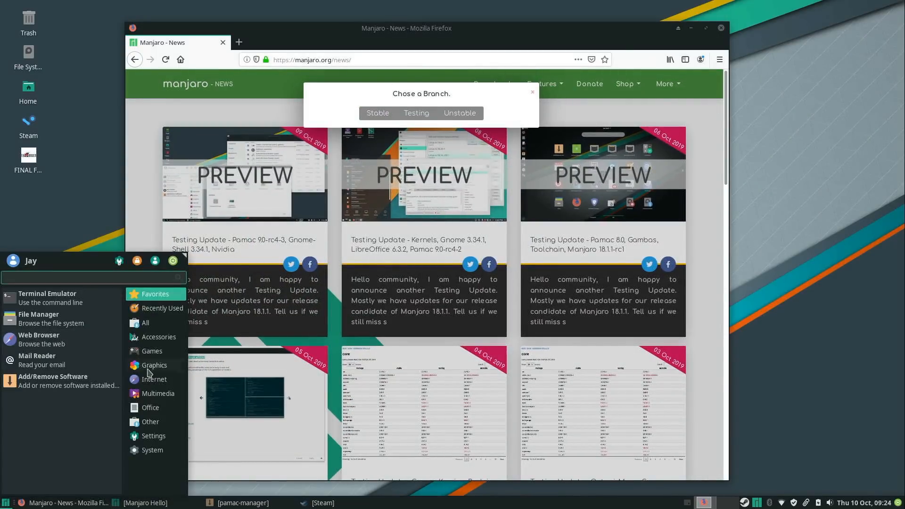
left_click(119, 193)
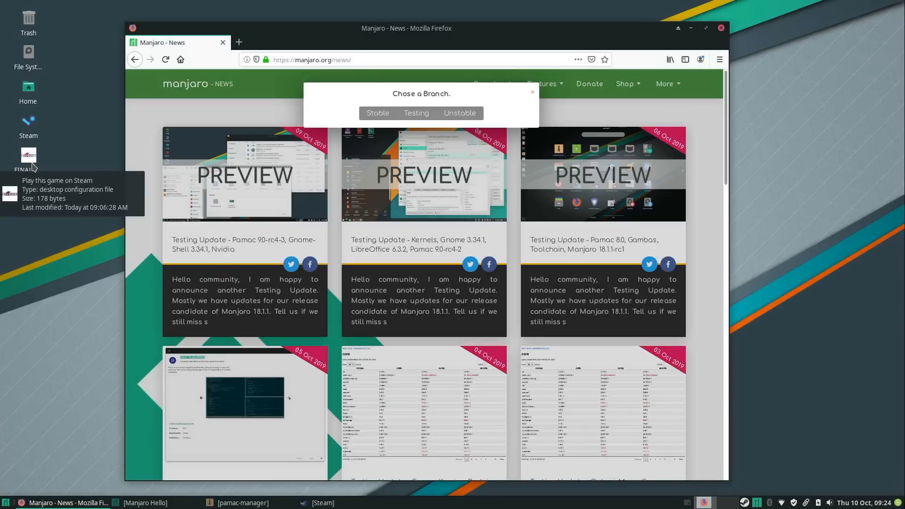
Check for updates in the Pamac package manager, close it, and view the available network connection options
left_click(794, 503)
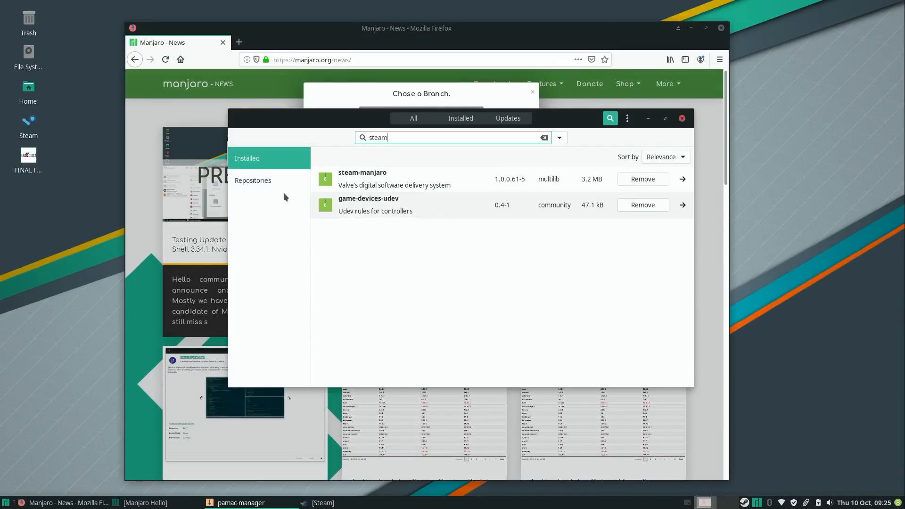
left_click(507, 117)
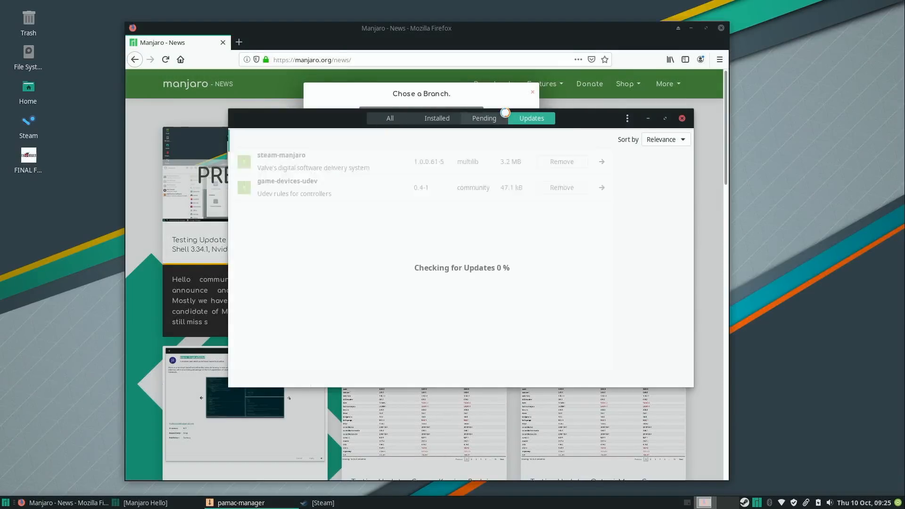
left_click(682, 118)
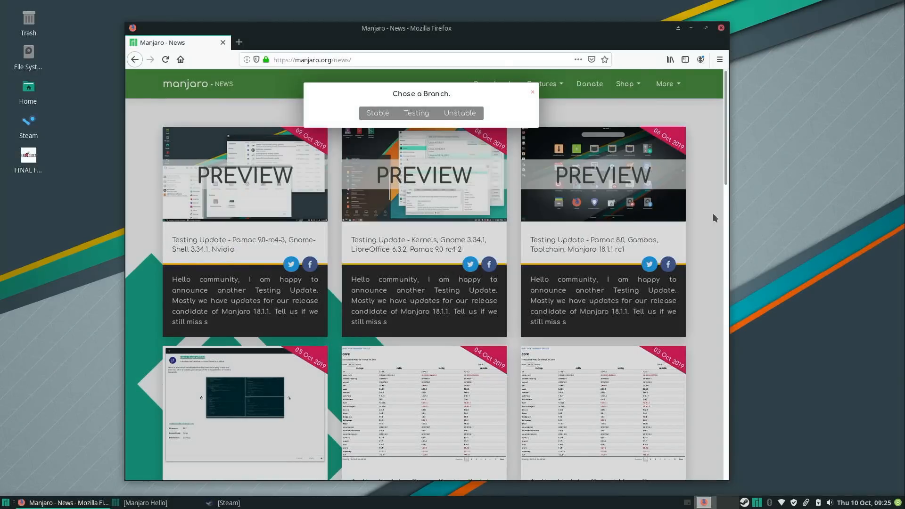
left_click(781, 502)
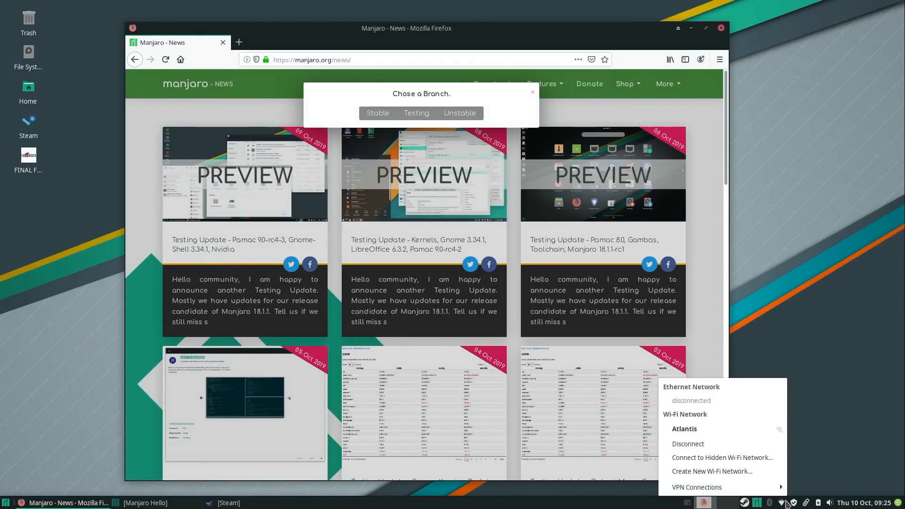
left_click(849, 417)
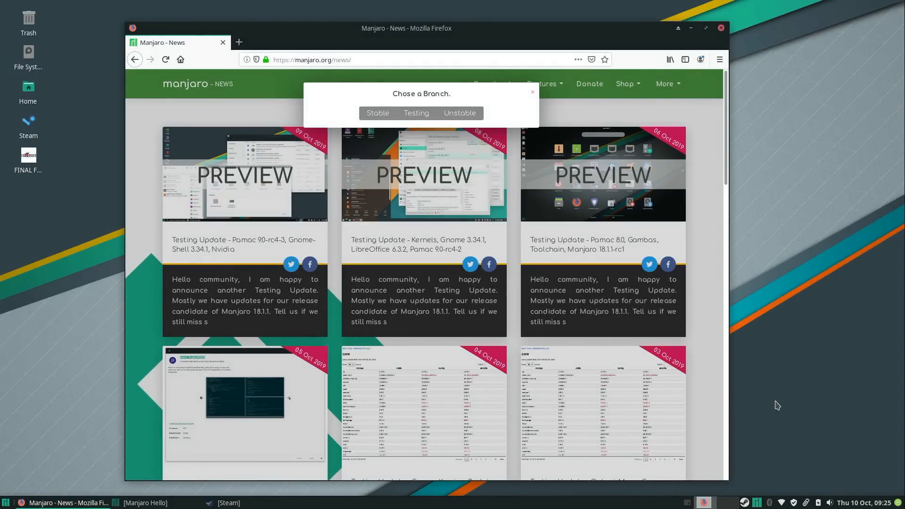
Open the Kernel page of Manjaro Settings Manager
left_click(759, 505)
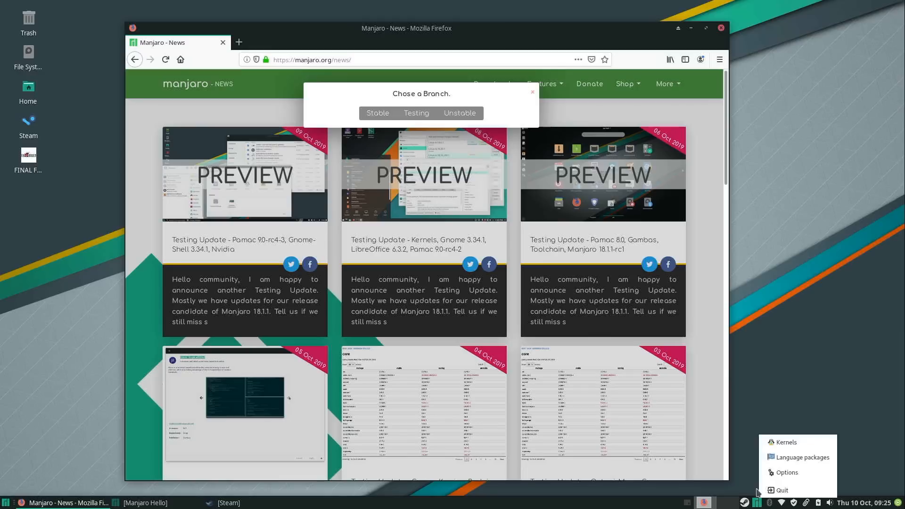
left_click(779, 442)
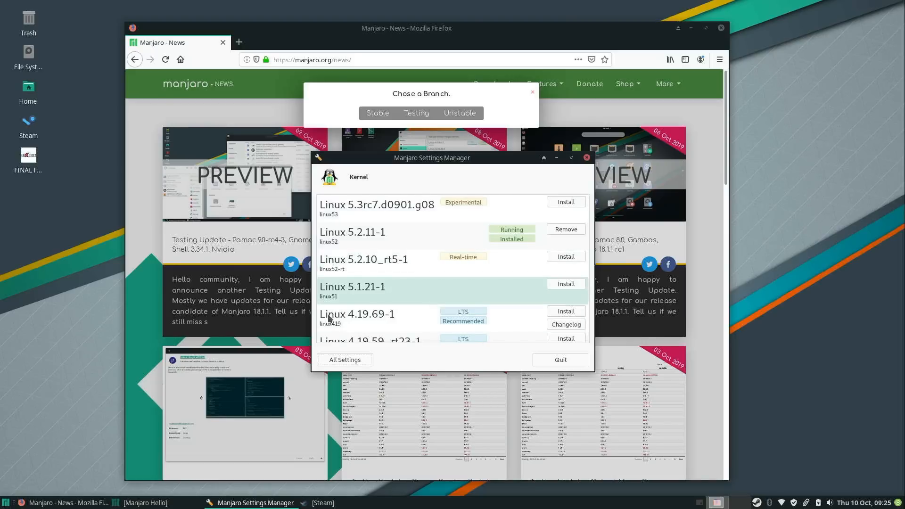
Check the running kernel version in a terminal with uname -r, and close the terminal
left_click(6, 502)
left_click(82, 301)
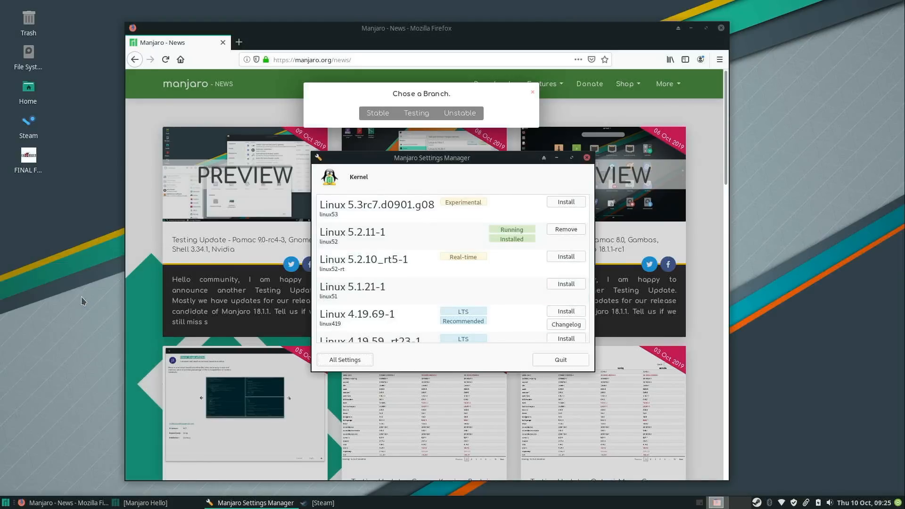
type("uname -r")
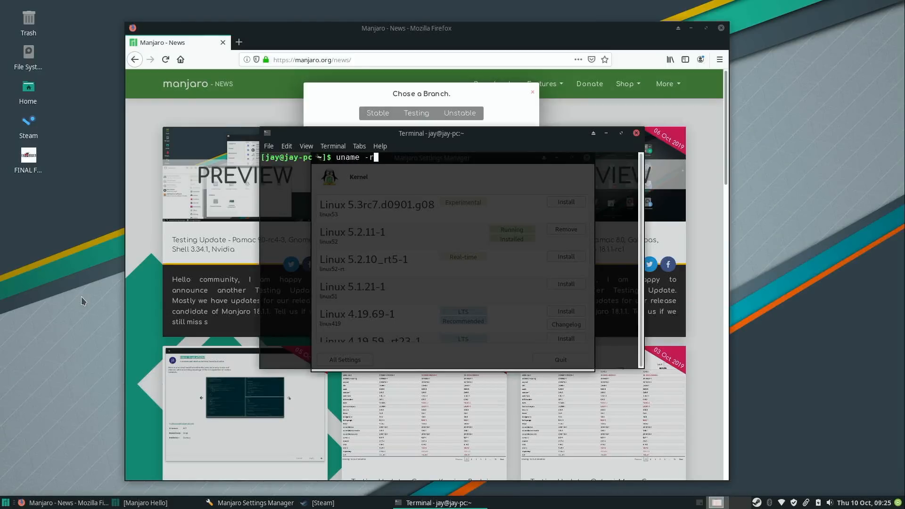
key("Return")
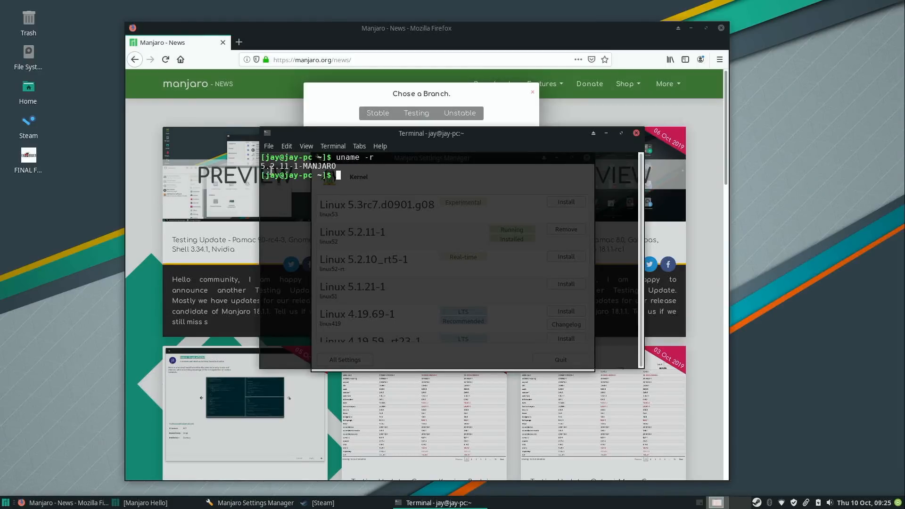
left_click(636, 134)
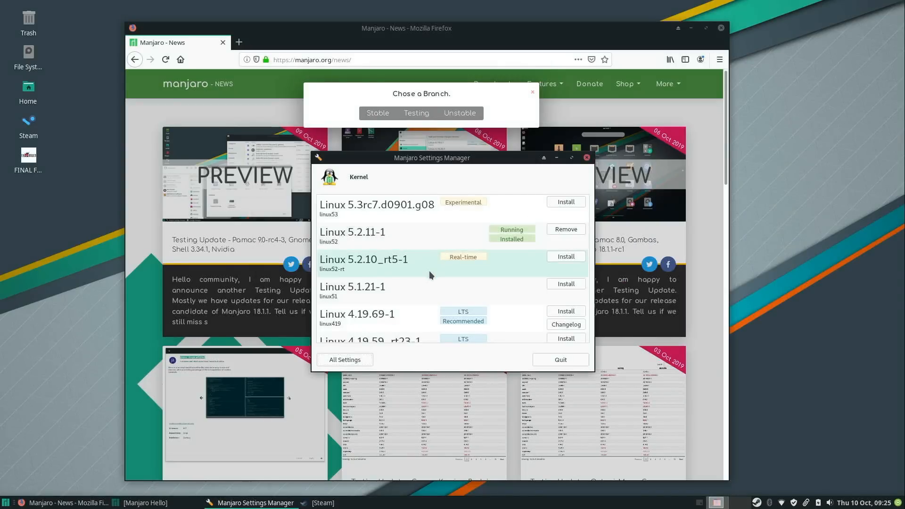
Look through the list of kernels offered for installation in Manjaro Settings Manager
scroll(435, 285, "down", 3)
scroll(435, 286, "up", 3)
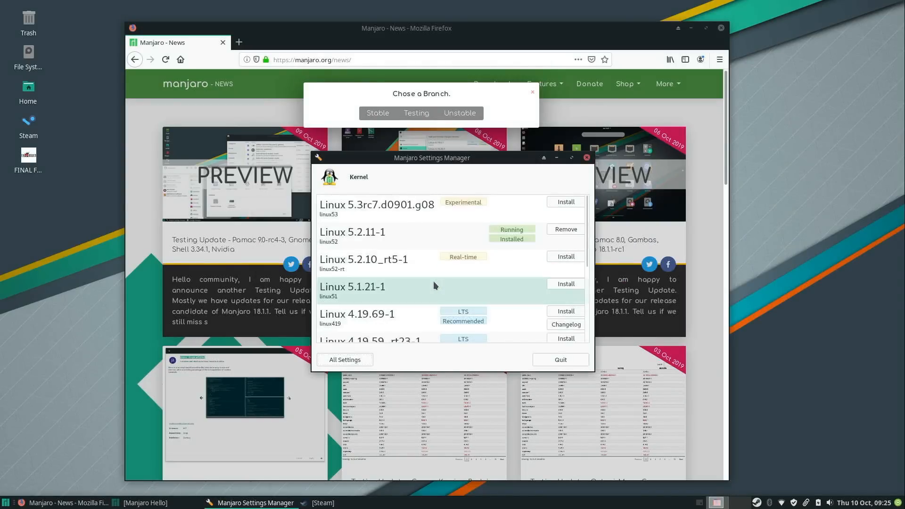